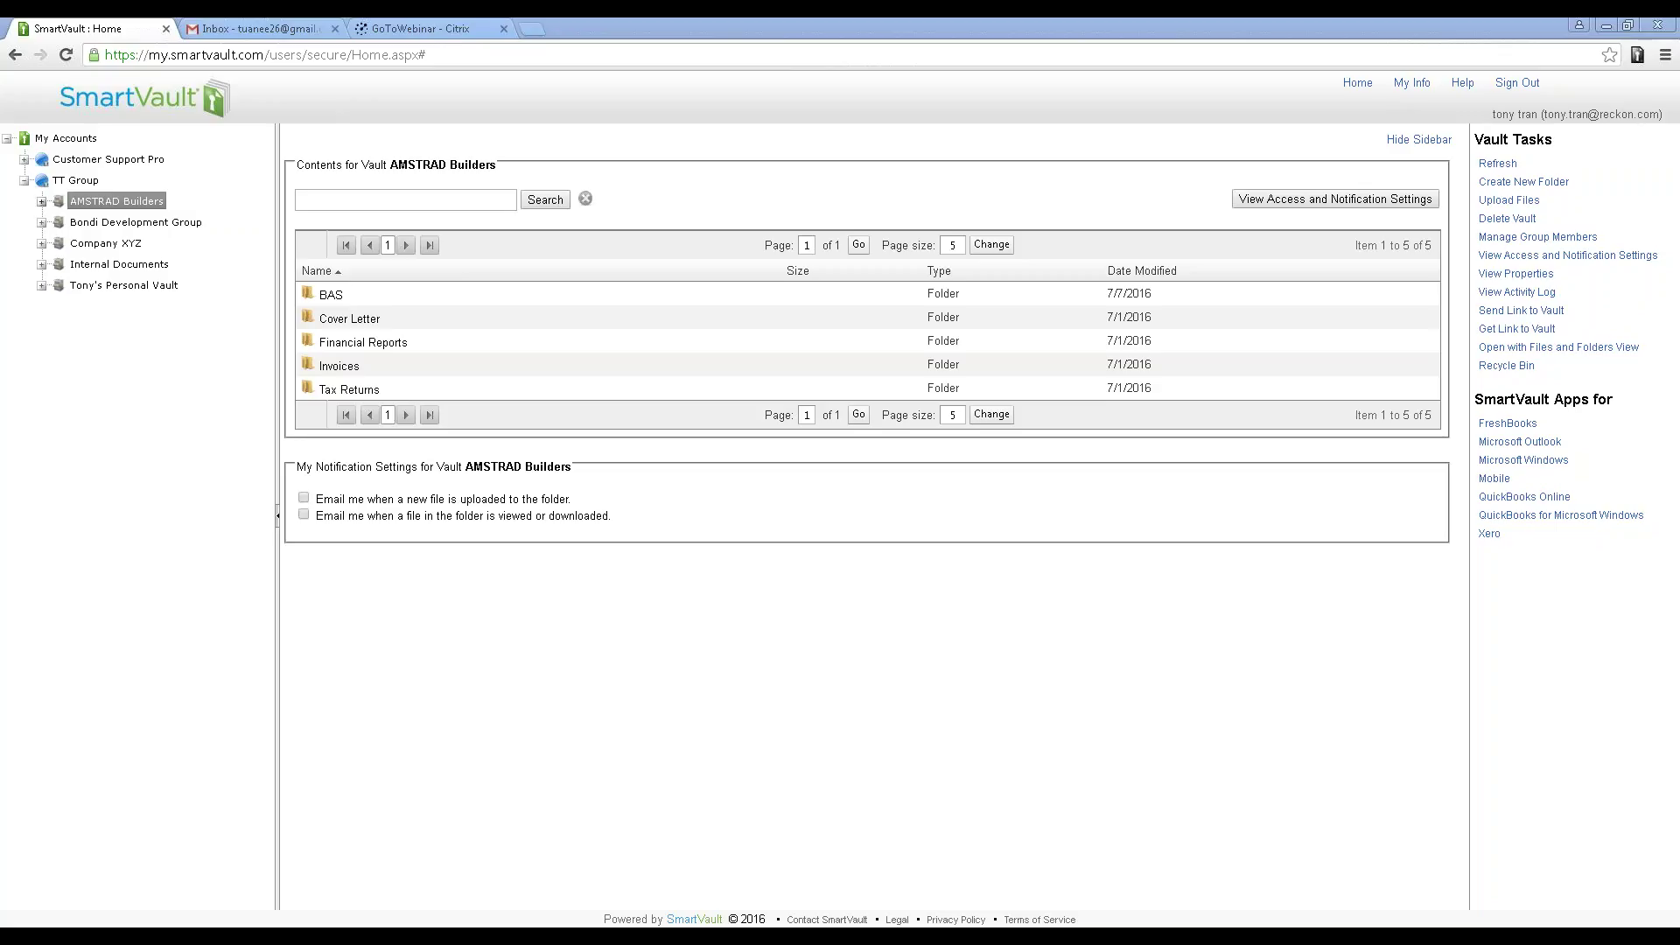
Expand the AMSTRAD Builders vault and view its access and notification settings.
click(41, 203)
click(41, 203)
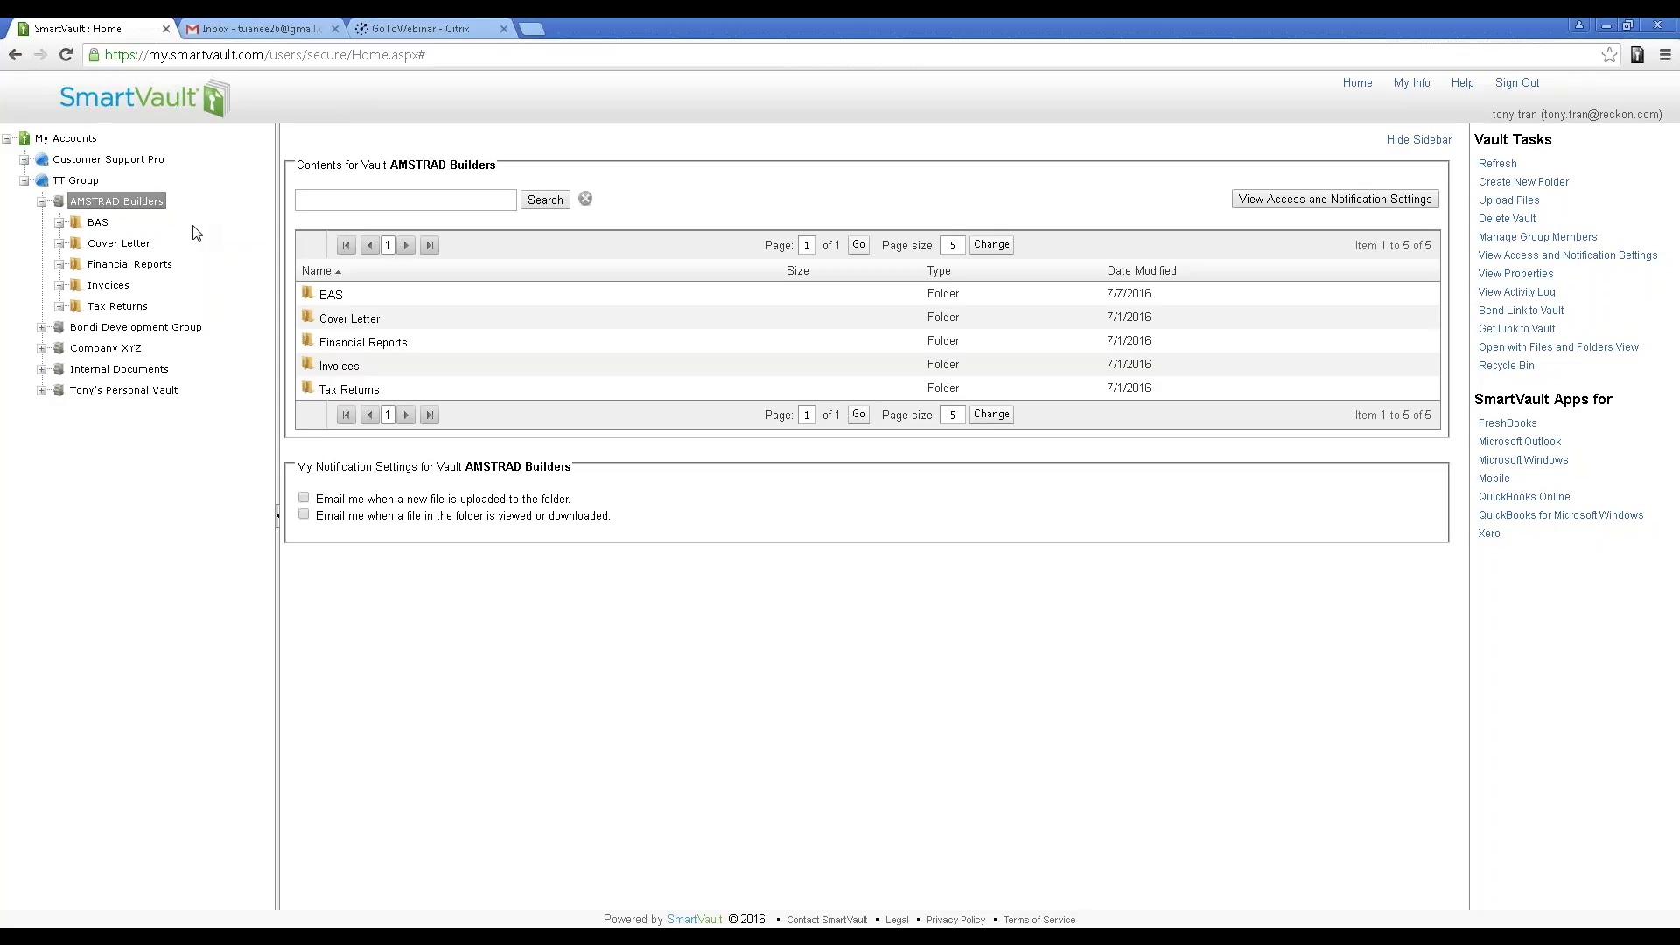
right_click(145, 206)
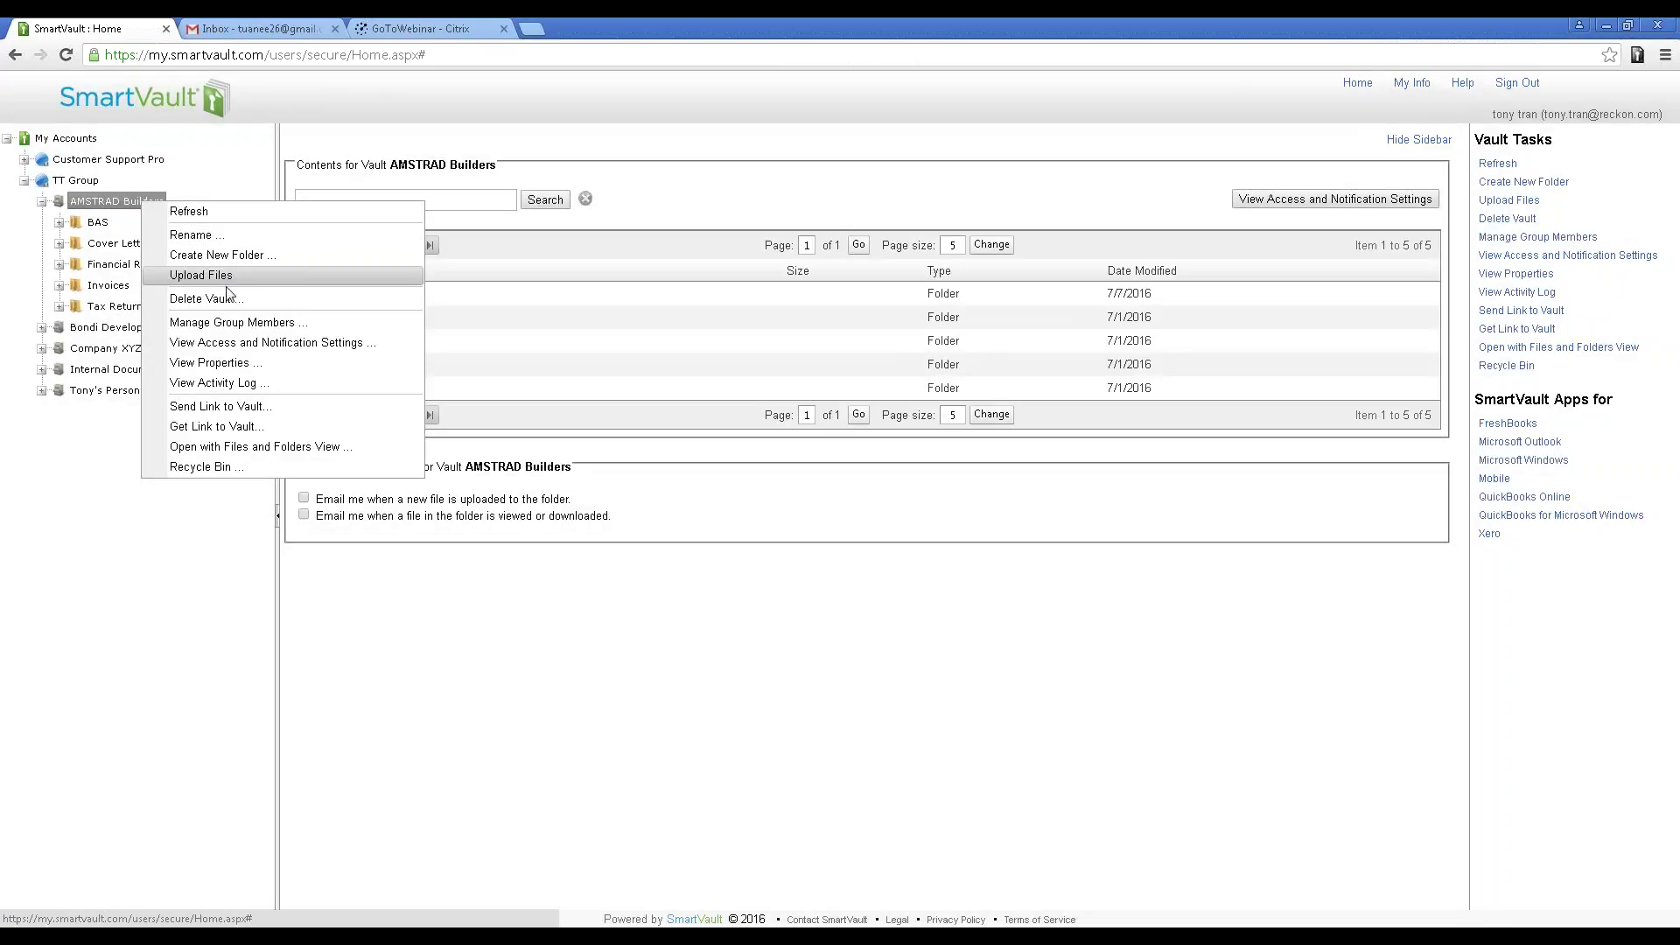
click(217, 345)
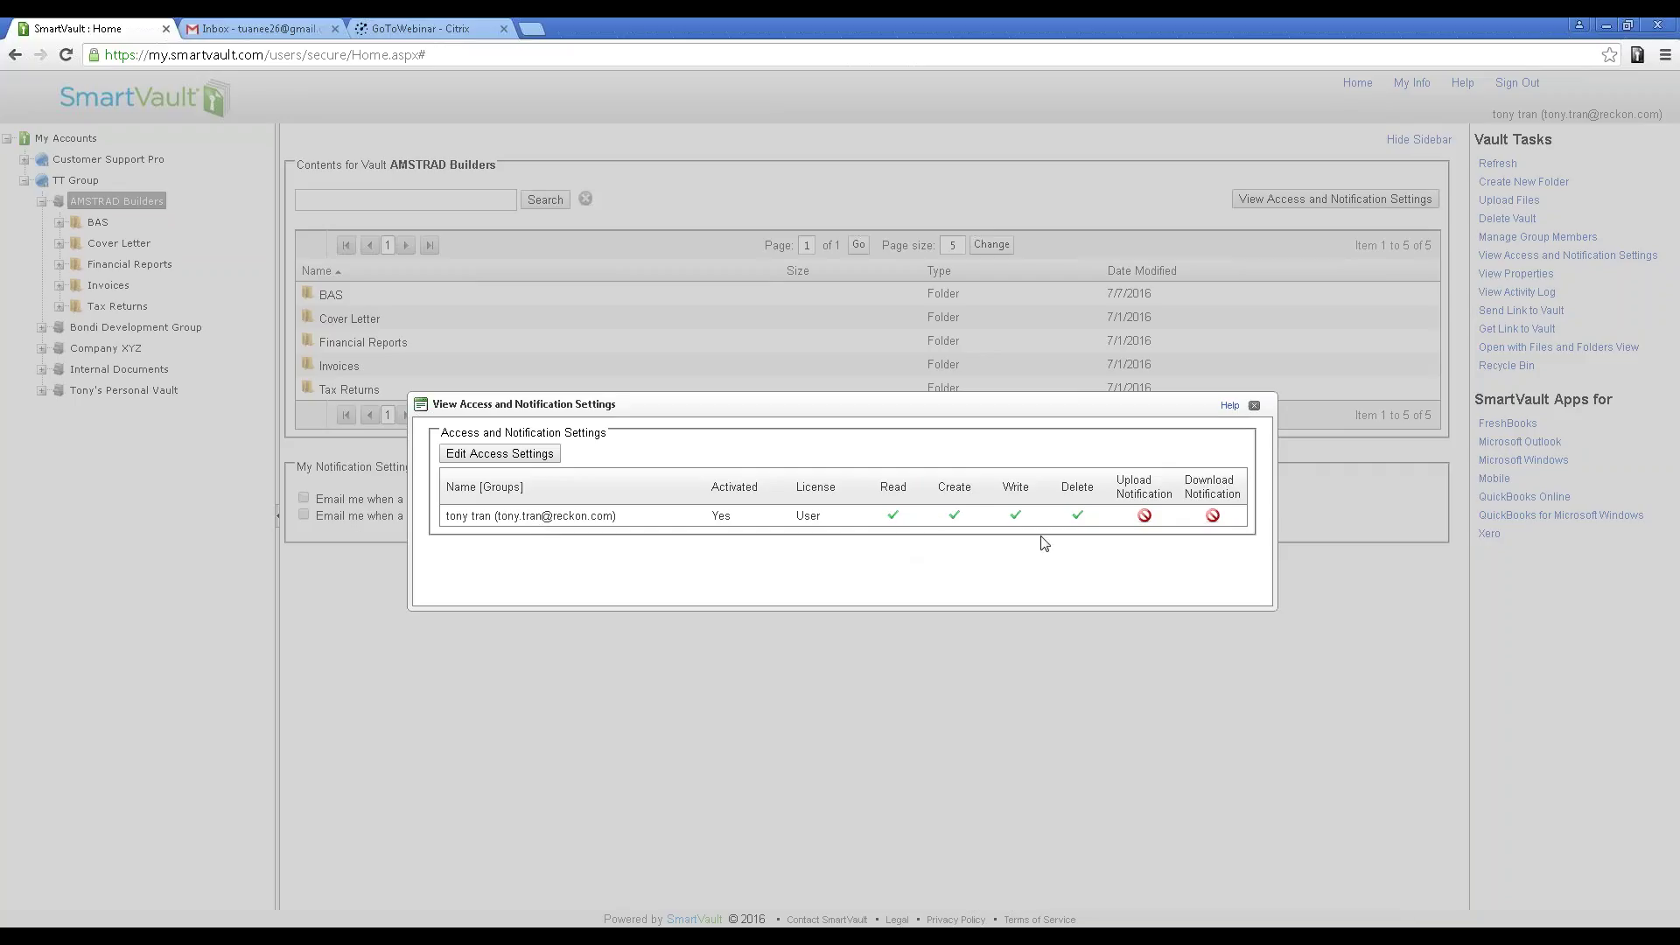
Try out the Client licence, full access and both email notification options in a new user form for the vault, and discard it.
click(501, 454)
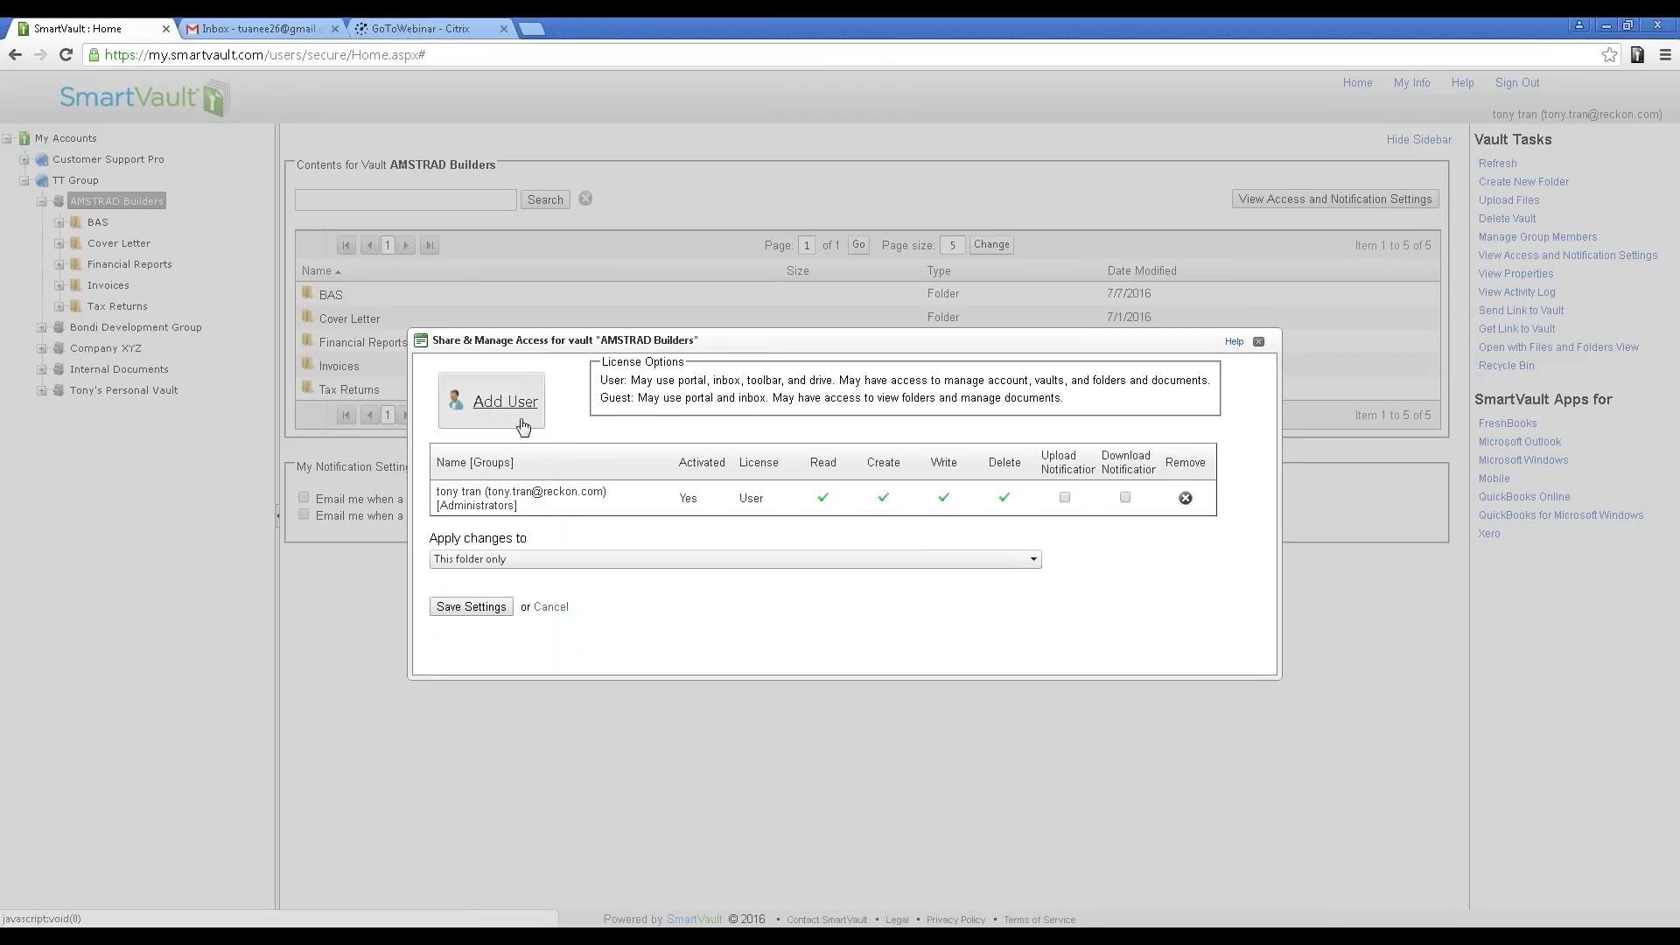
click(525, 417)
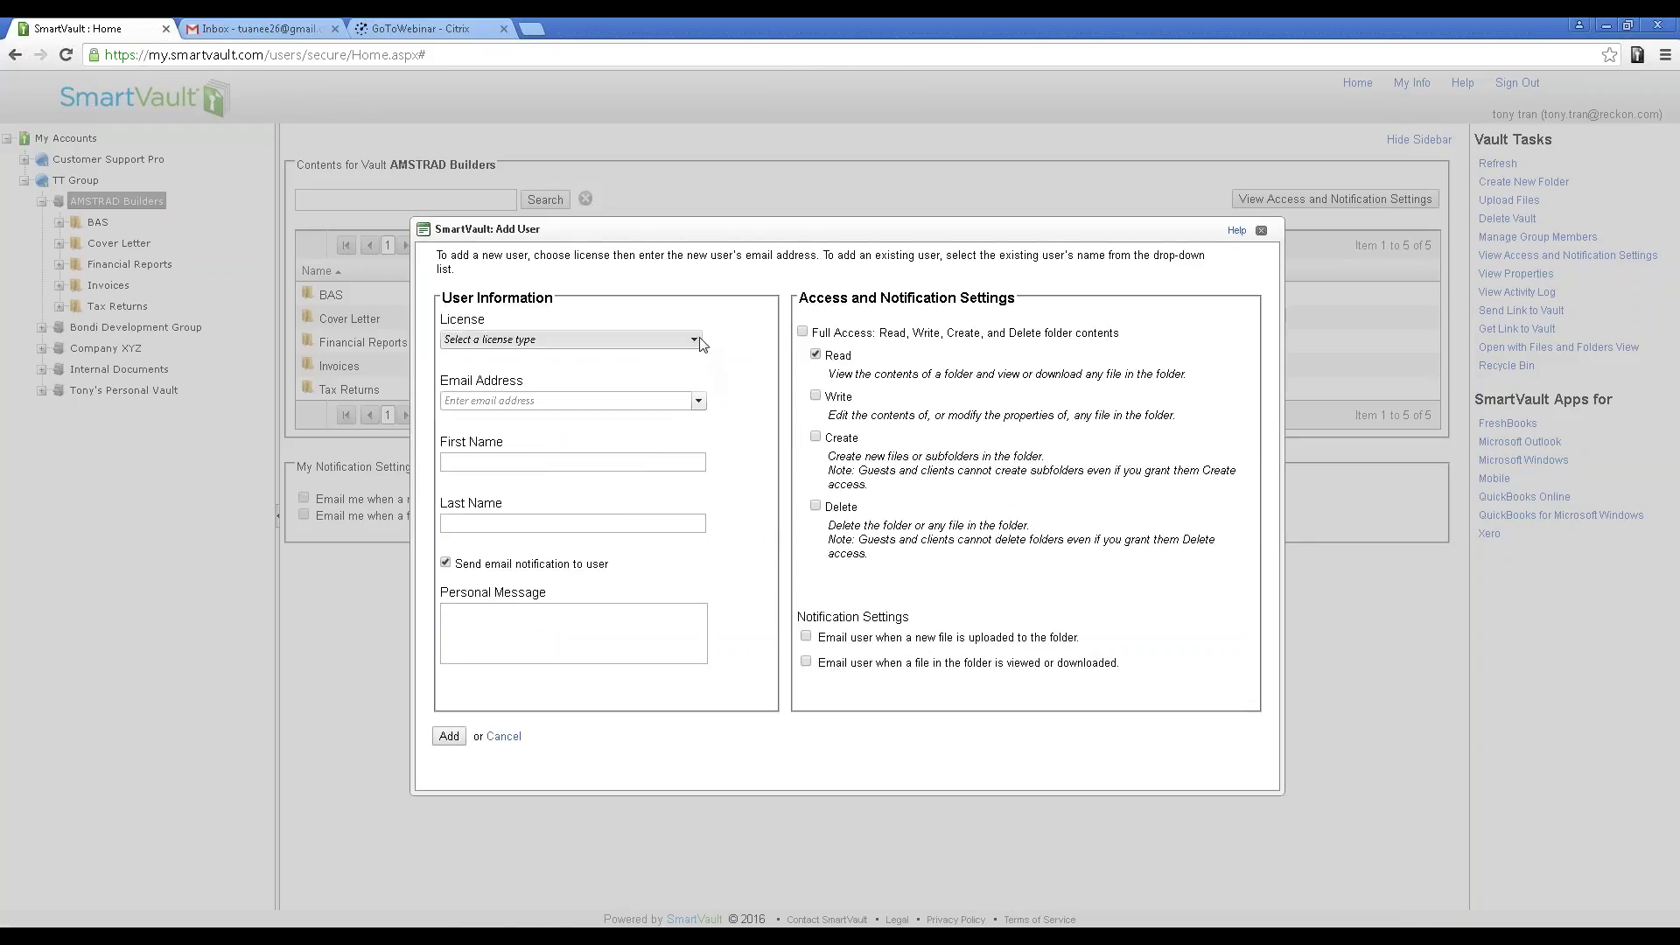
click(696, 341)
click(516, 377)
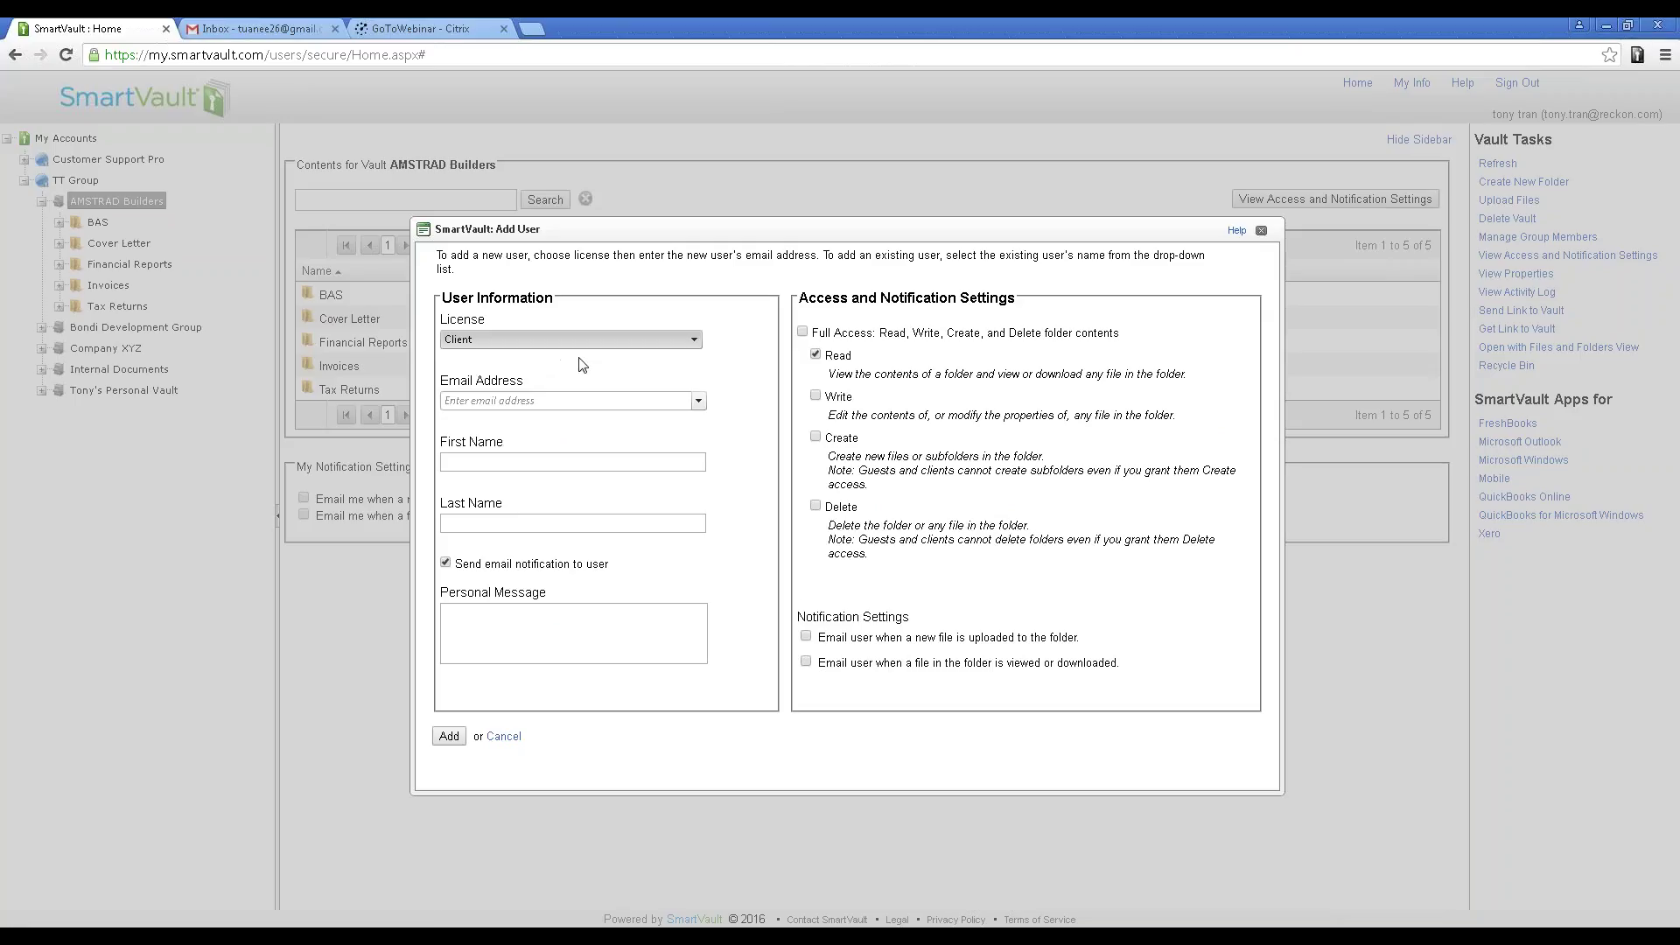
click(541, 401)
click(803, 334)
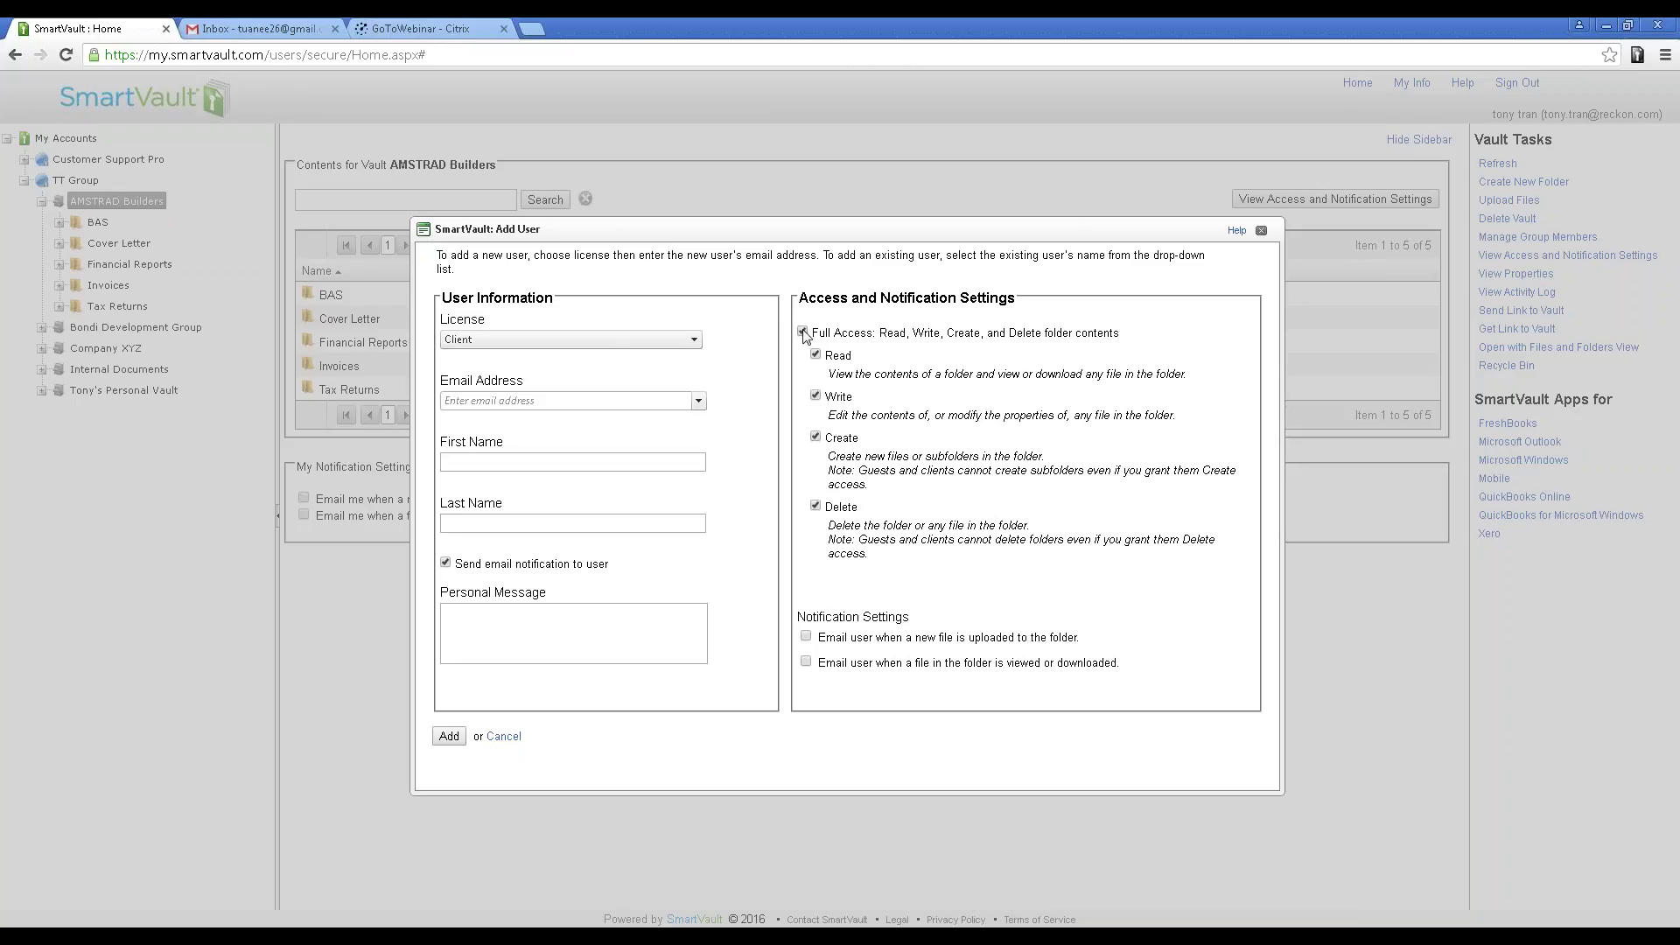
click(803, 334)
click(806, 638)
click(806, 662)
click(1263, 233)
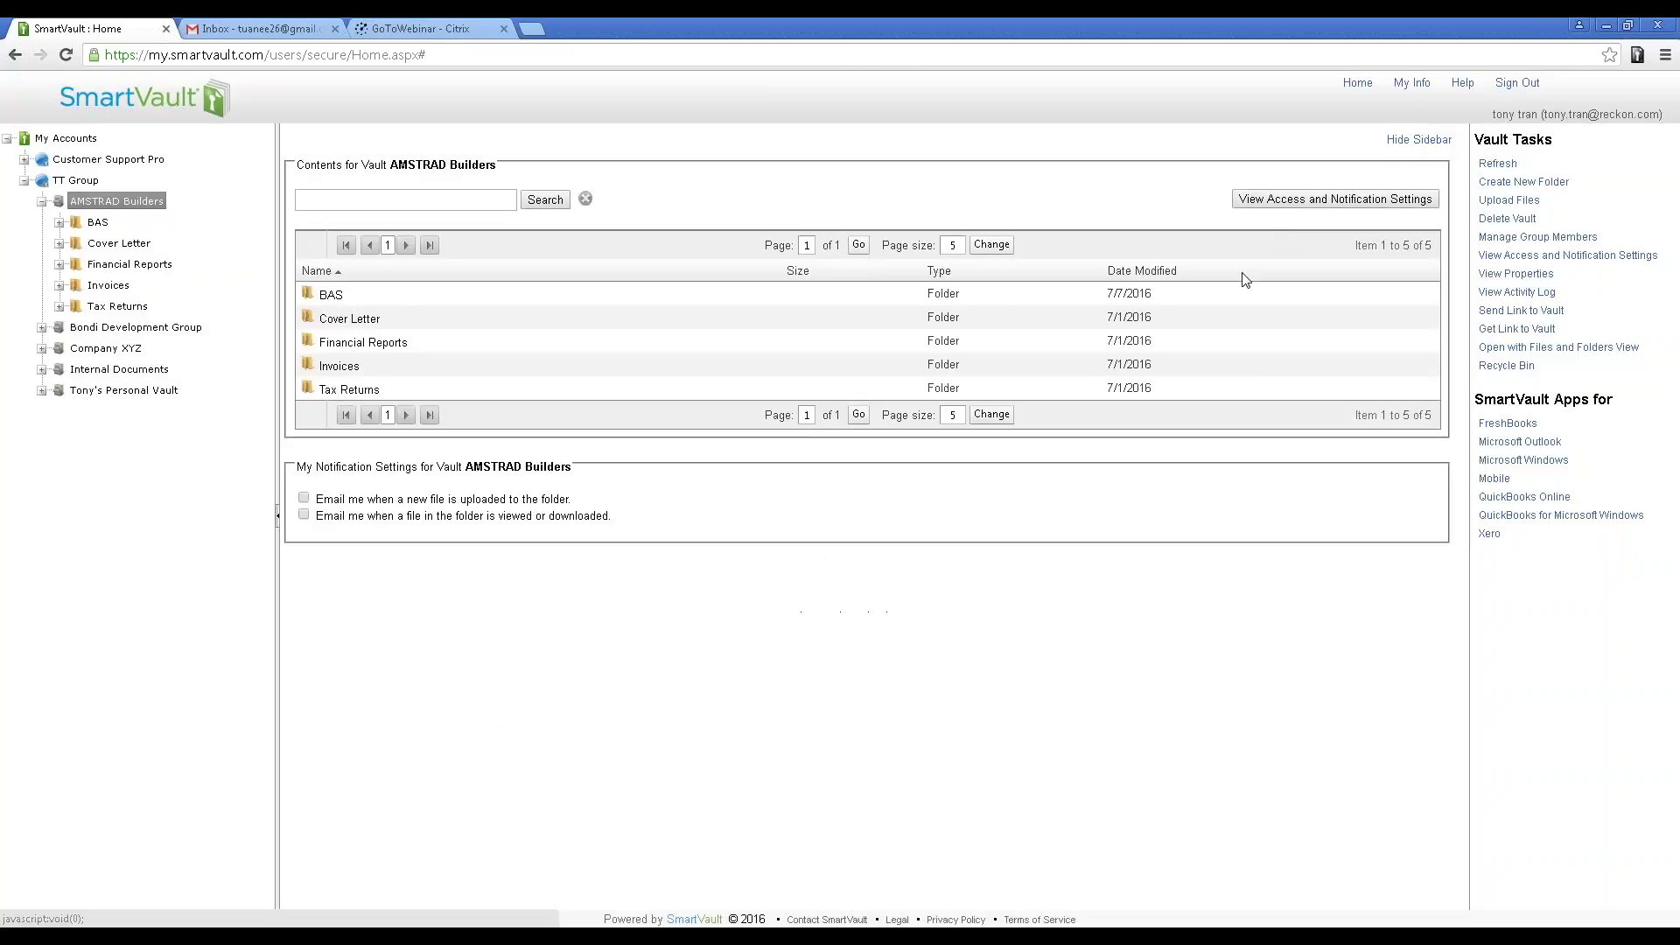
Switch to Gmail and use the link in the AMSTRAD Builders share email to preview BAS.pdf in the BAS folder.
click(275, 30)
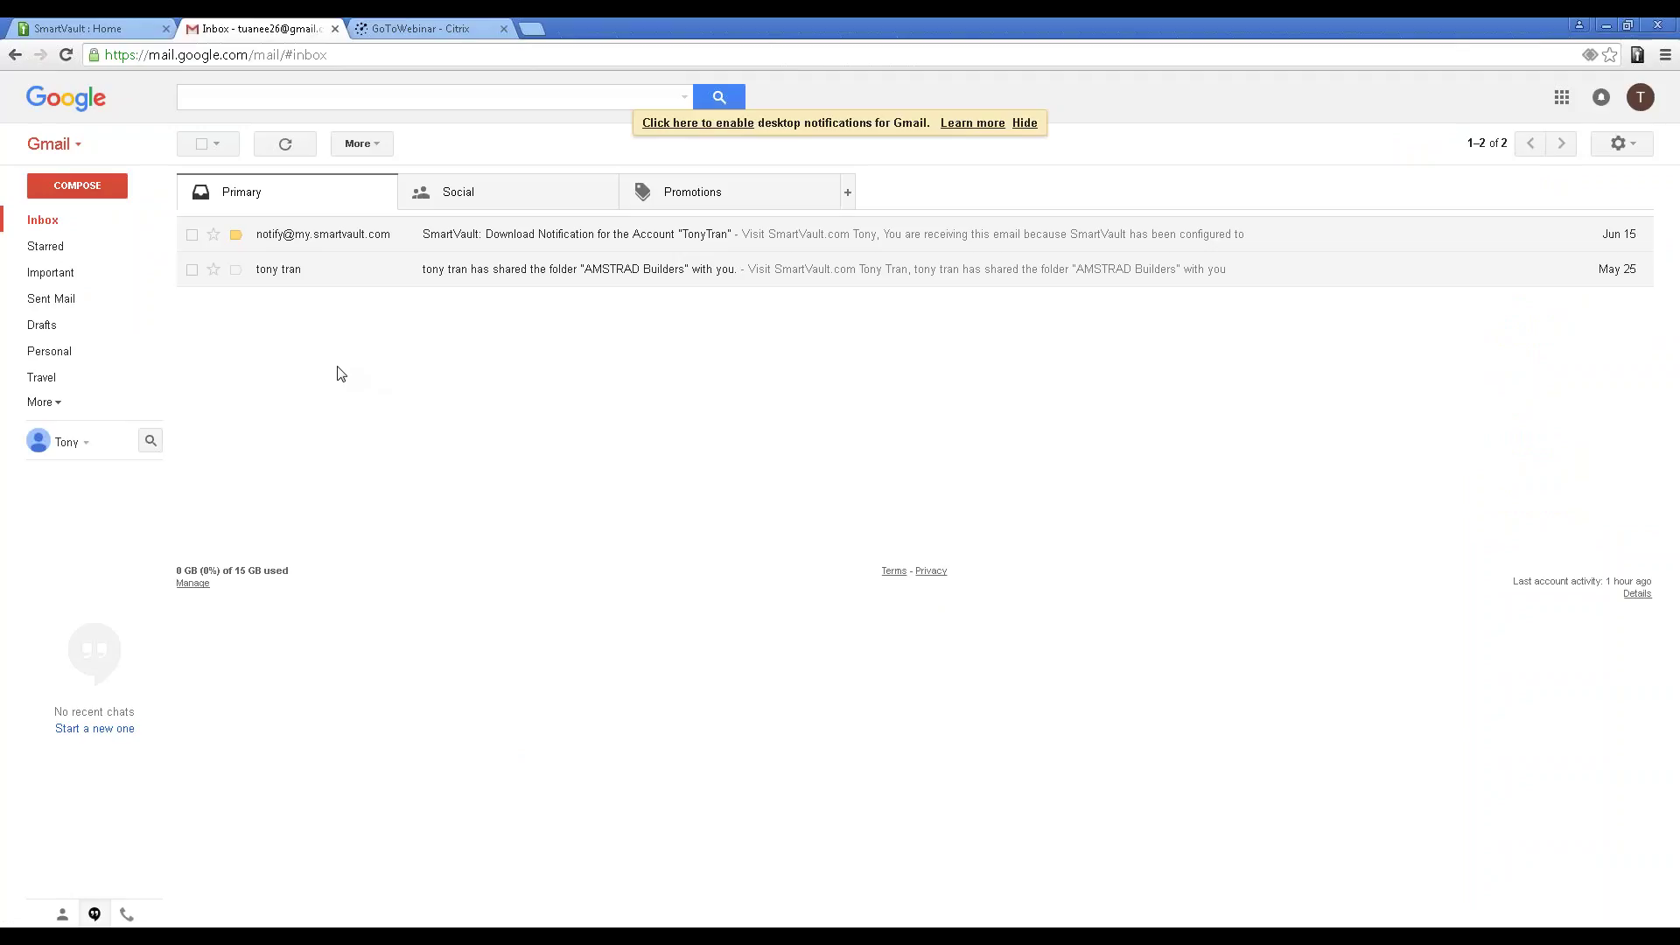
click(302, 277)
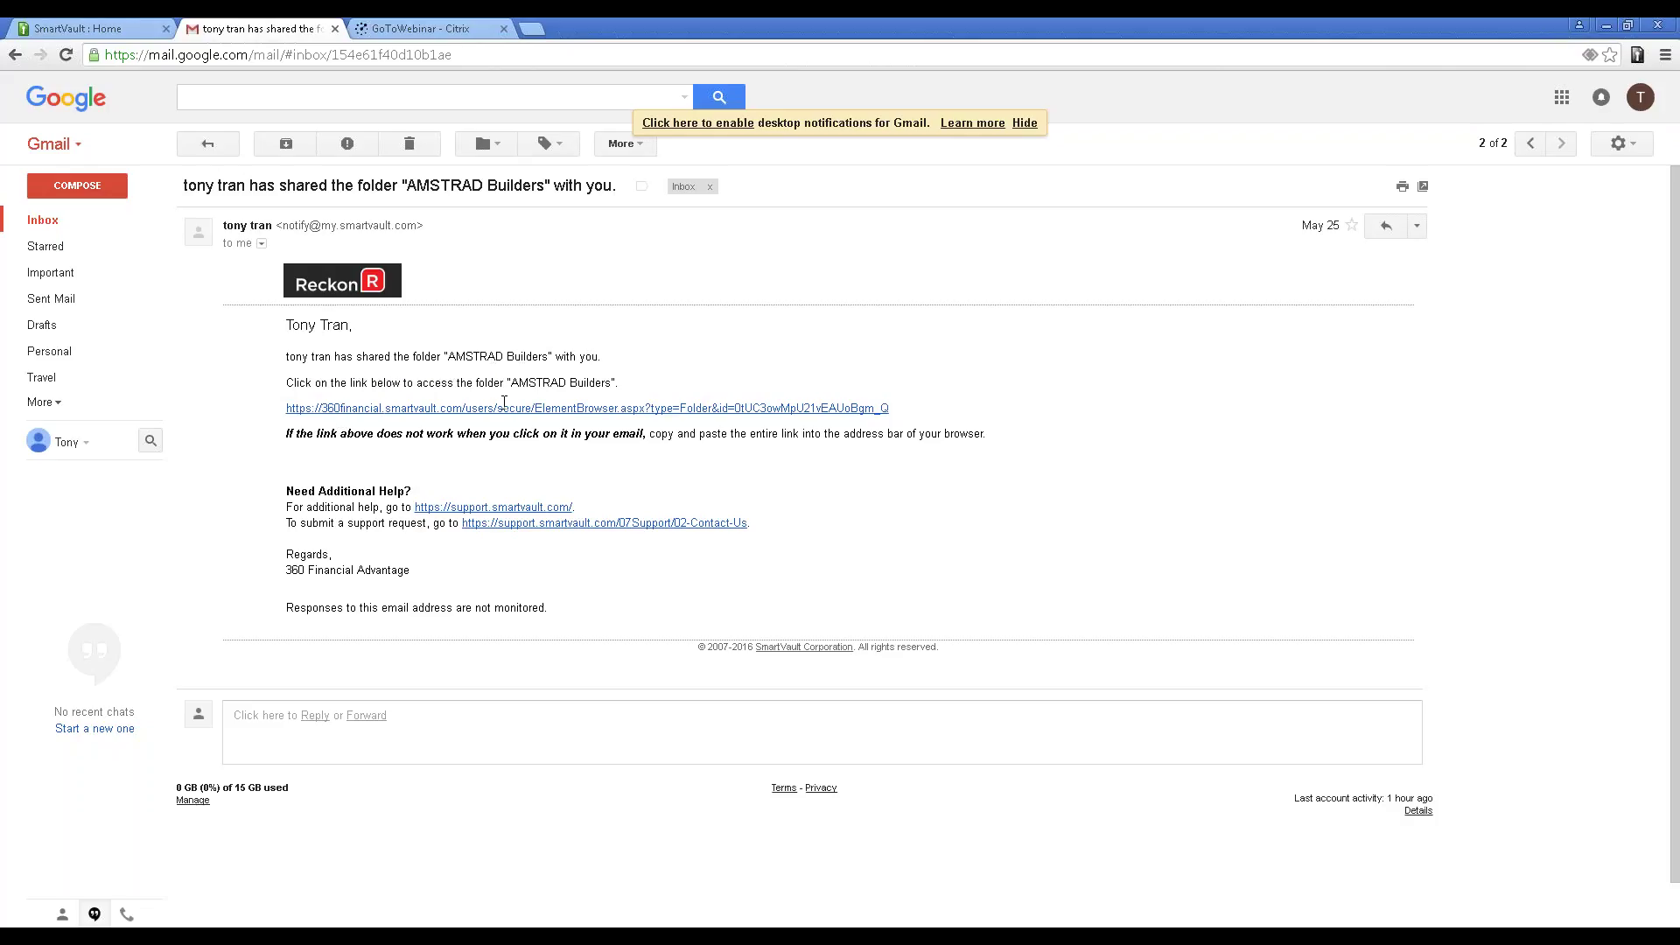
click(360, 412)
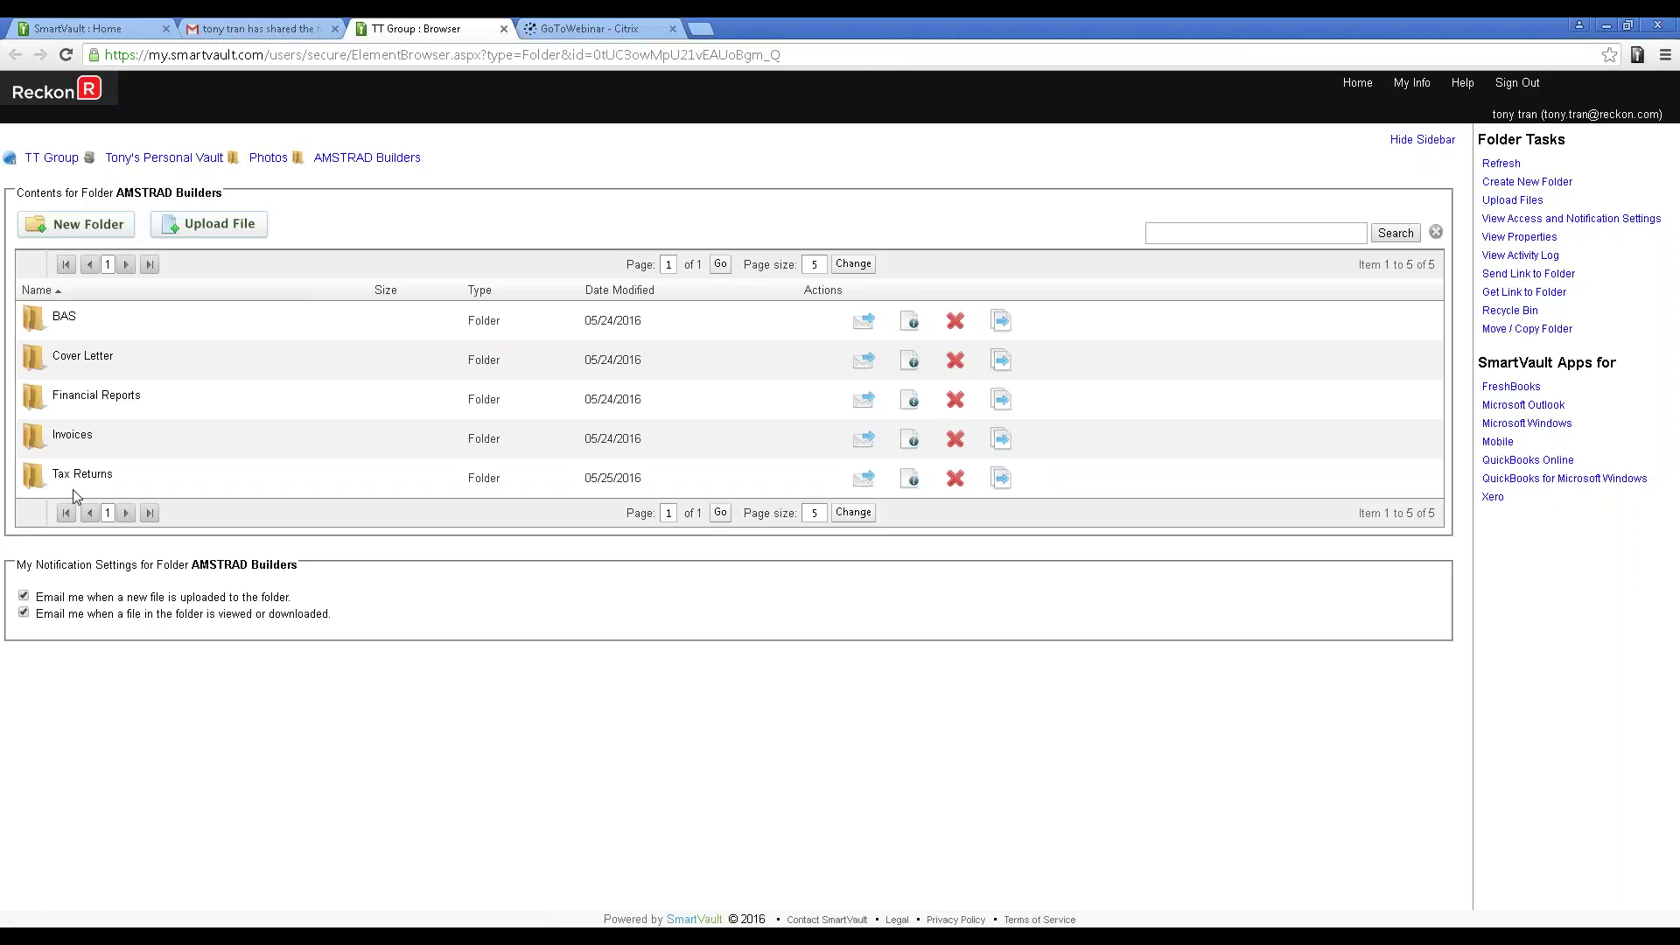
click(61, 333)
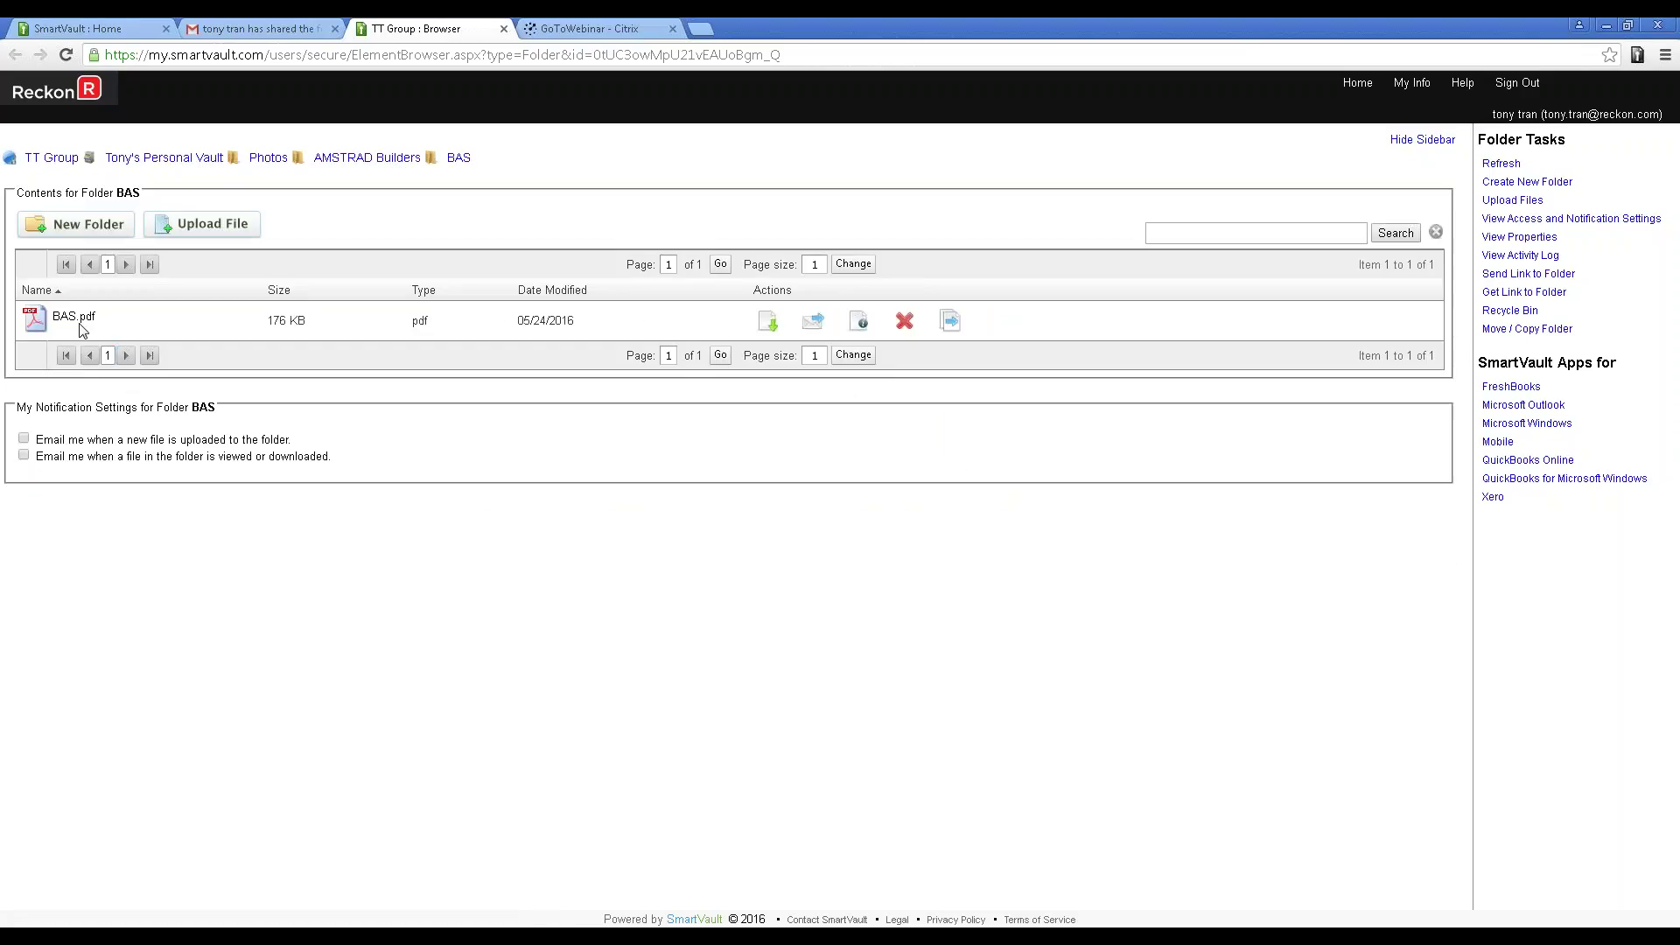
click(75, 318)
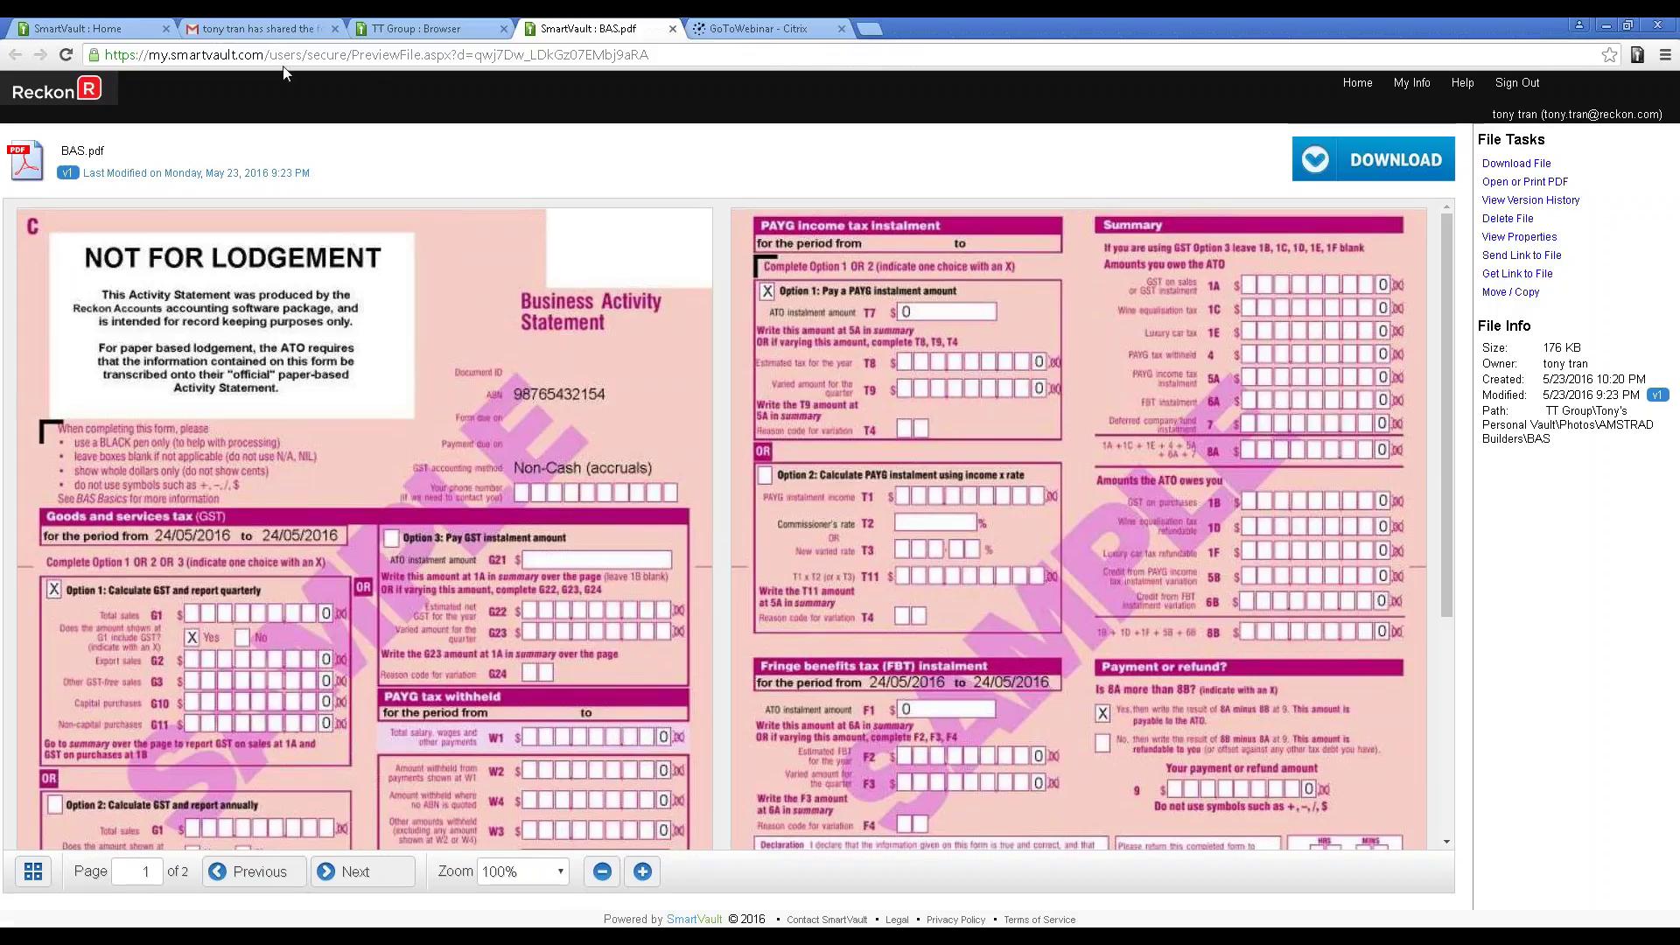
Return to the Gmail inbox and open the SmartVault download notification email.
click(262, 35)
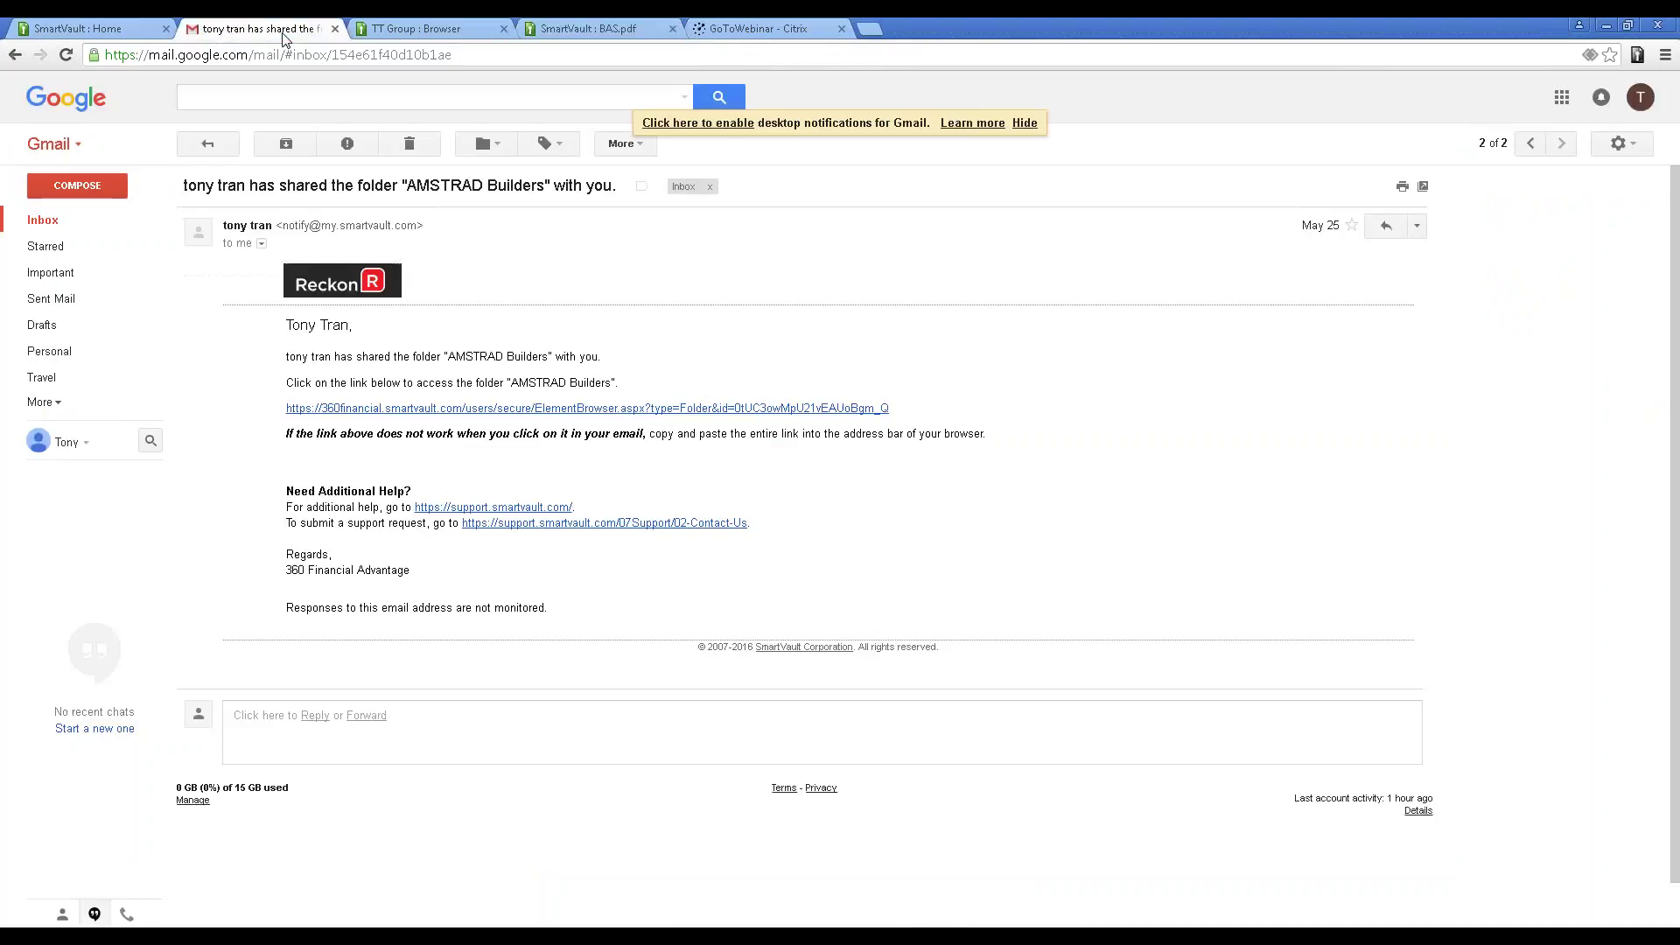
click(43, 219)
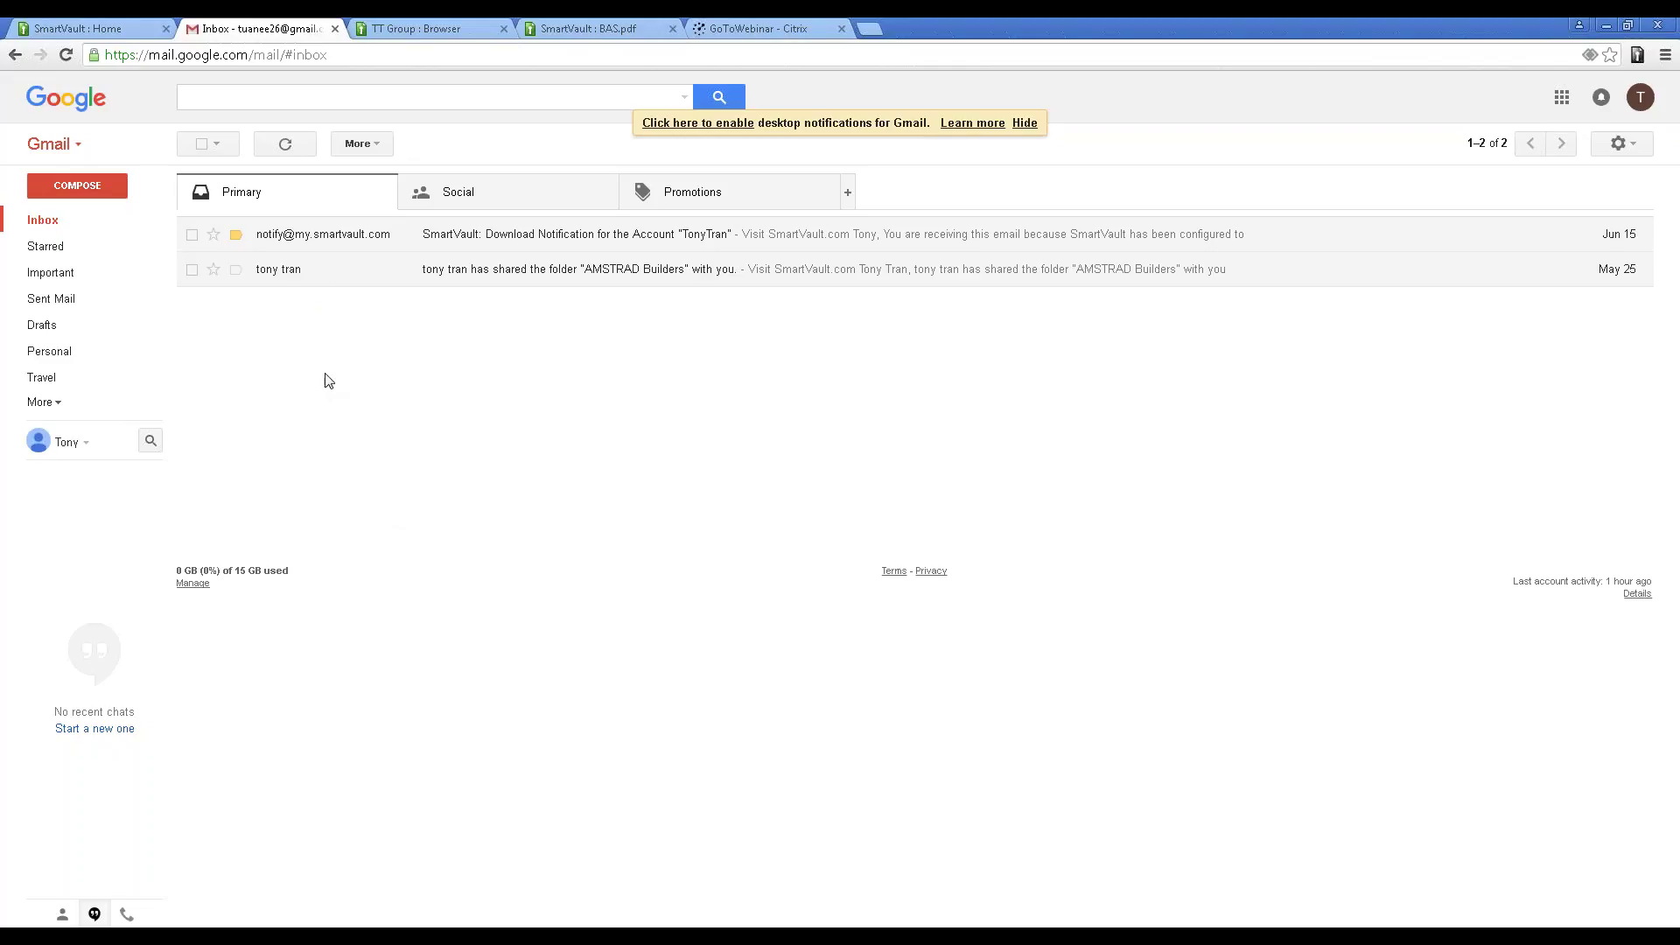
click(328, 245)
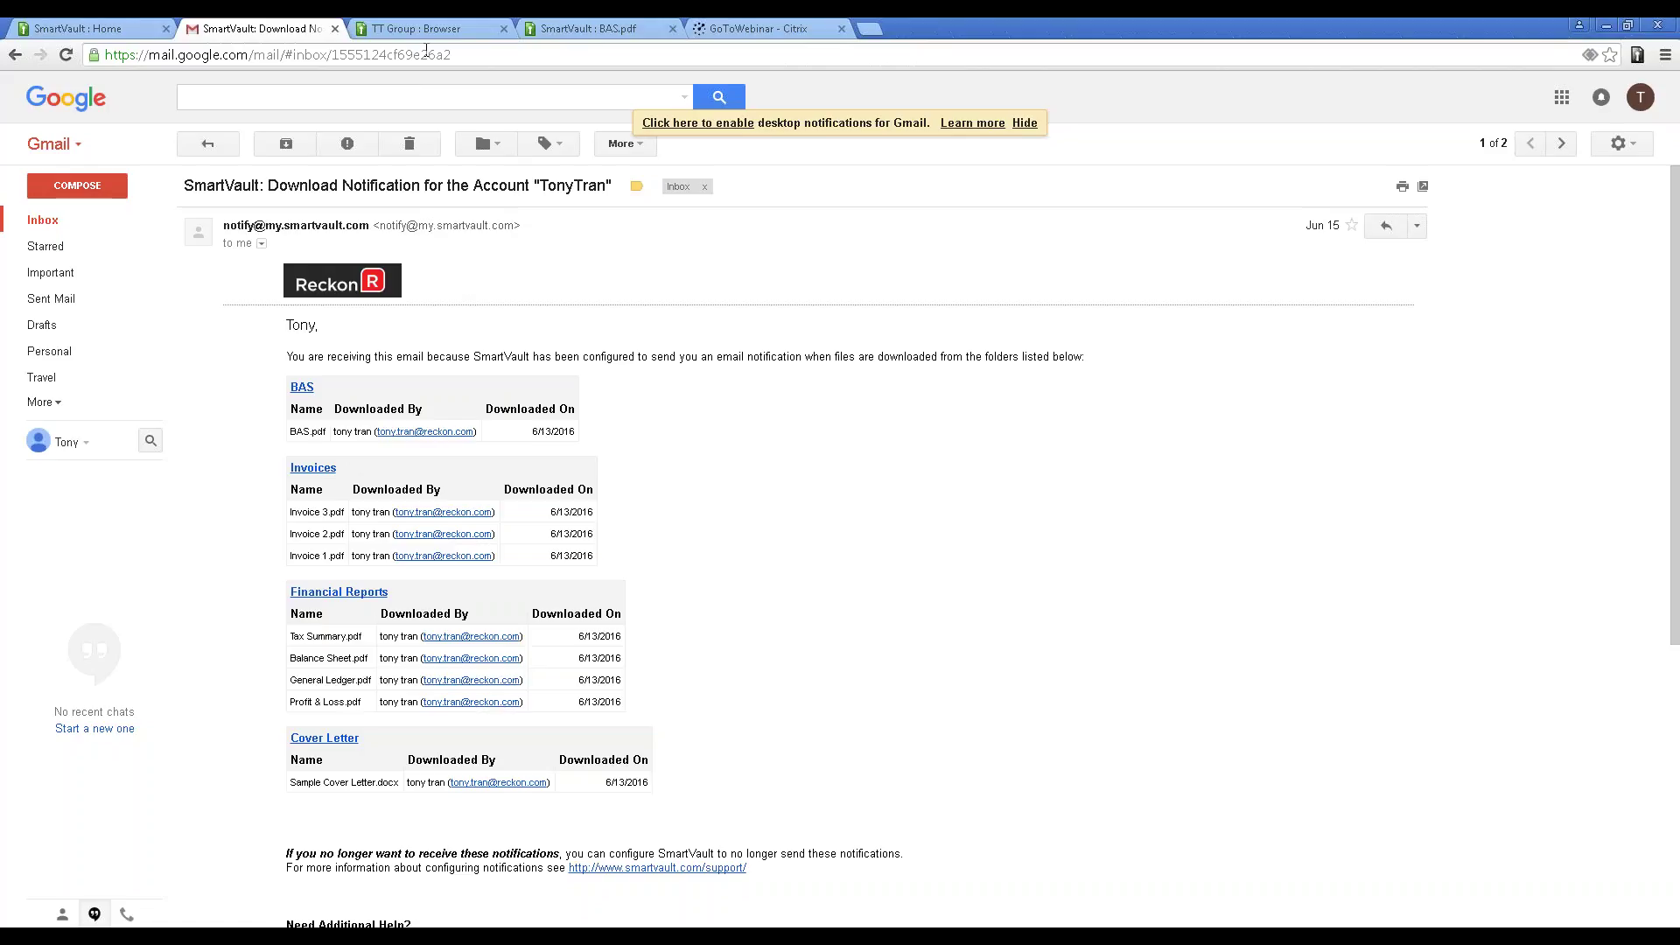
Switch to SmartVault and view the AMSTRAD Builders vault's activity log from 5/1/2016, including all subfolders.
click(128, 38)
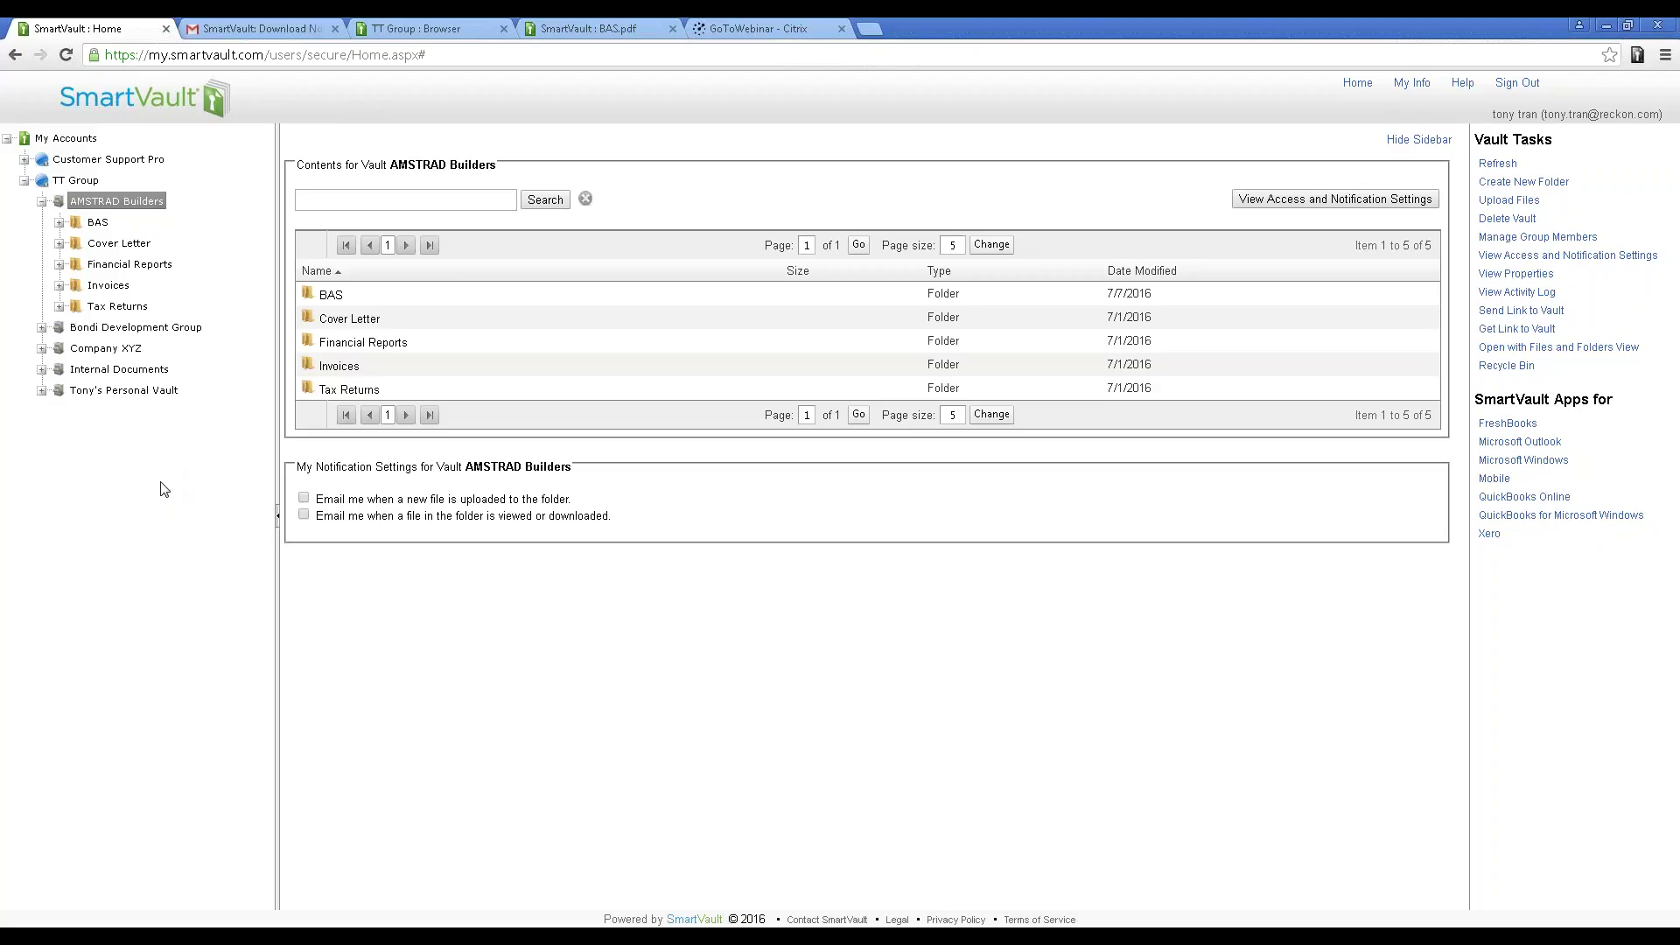
right_click(154, 207)
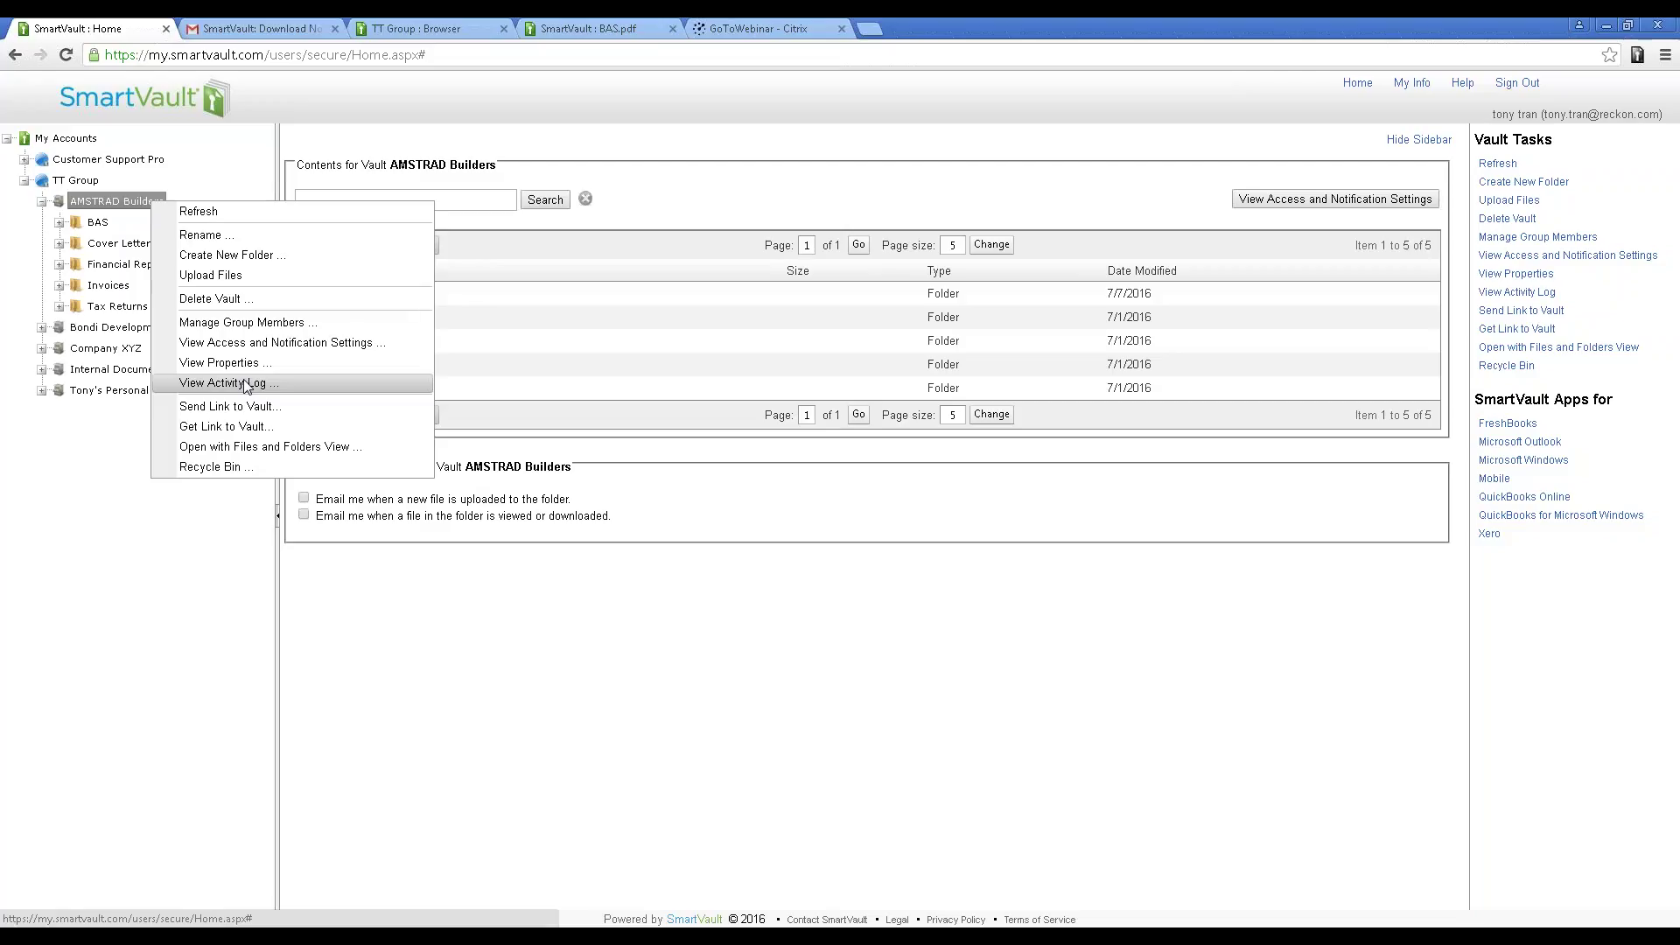
click(246, 383)
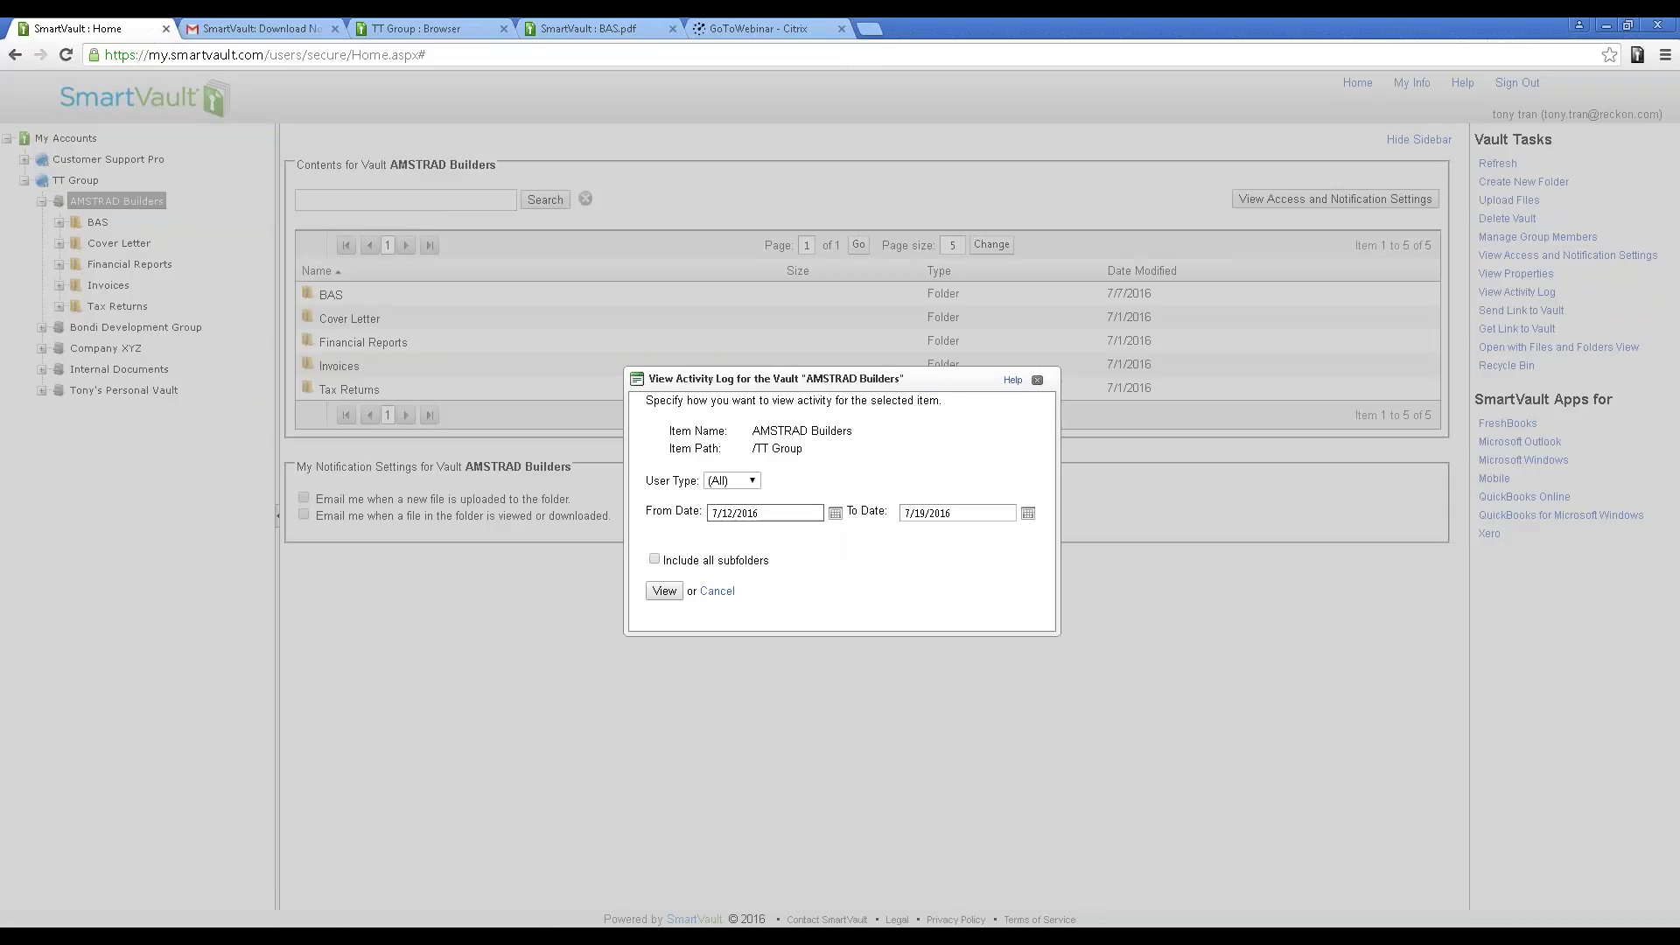
click(835, 514)
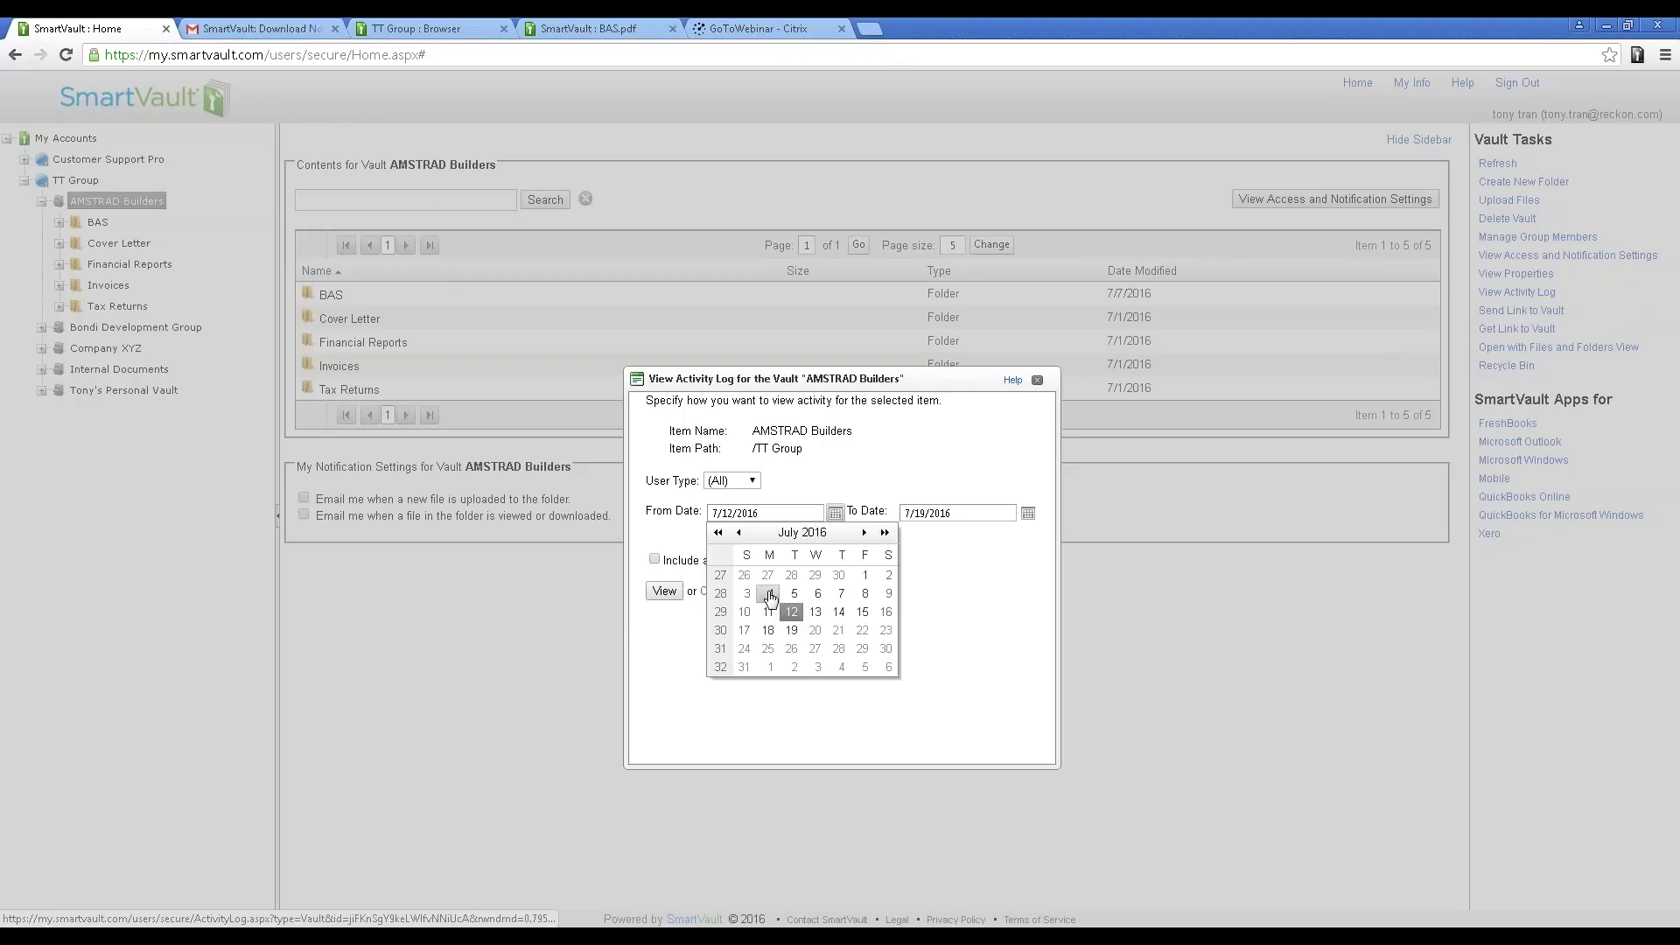
click(740, 533)
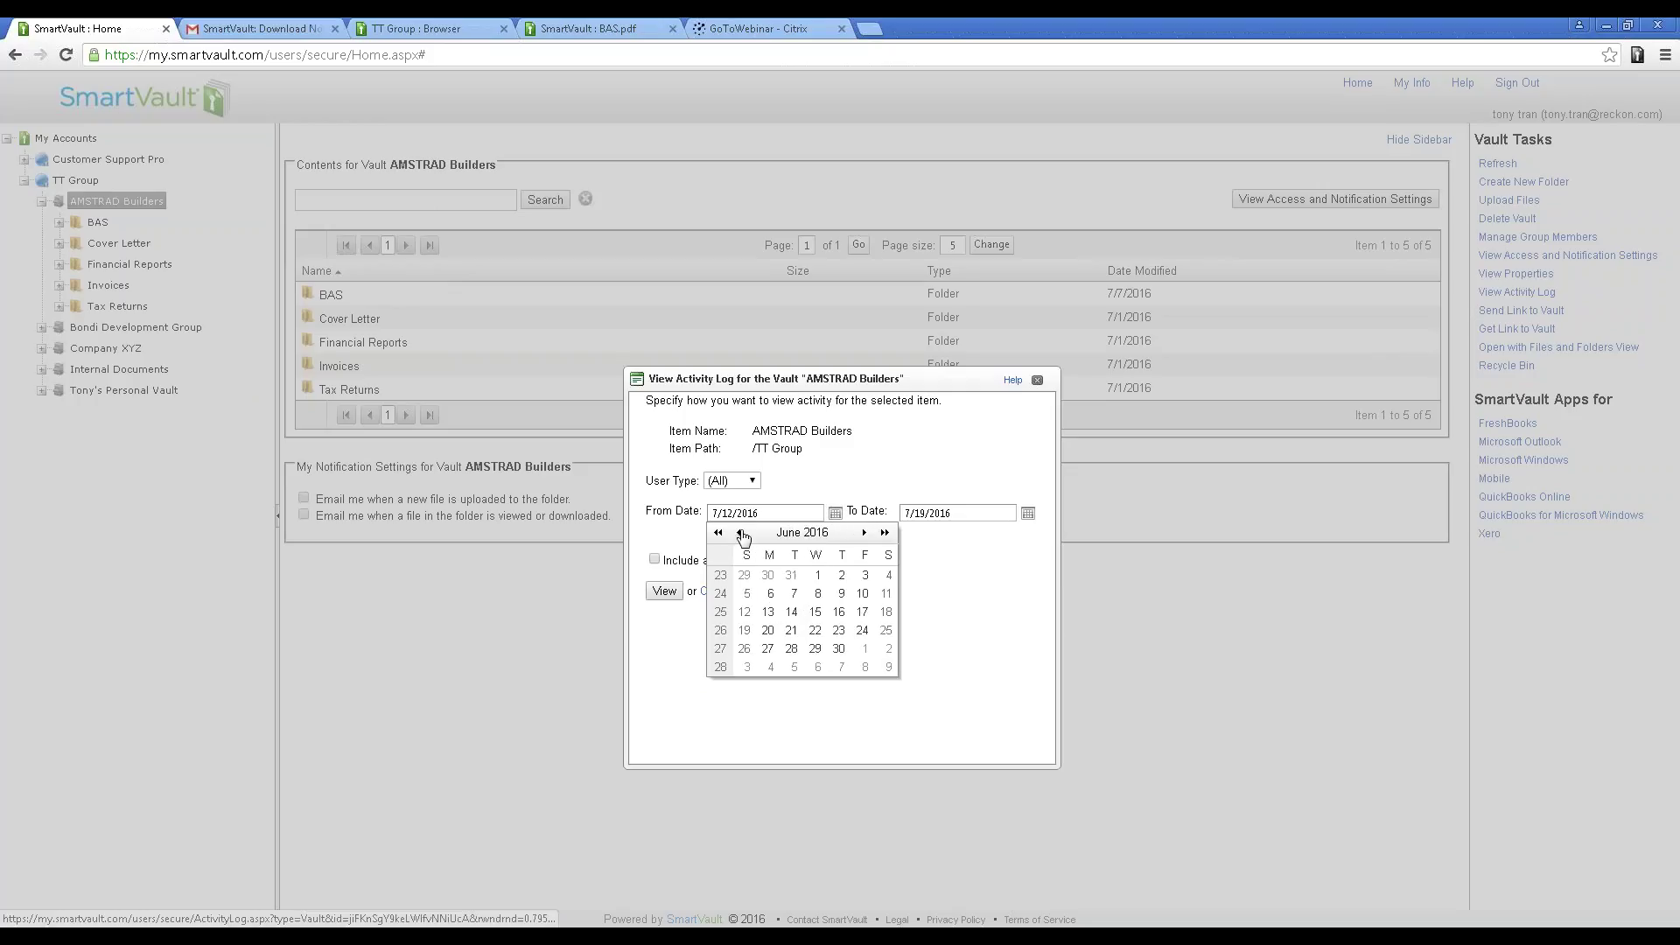
click(740, 533)
click(746, 595)
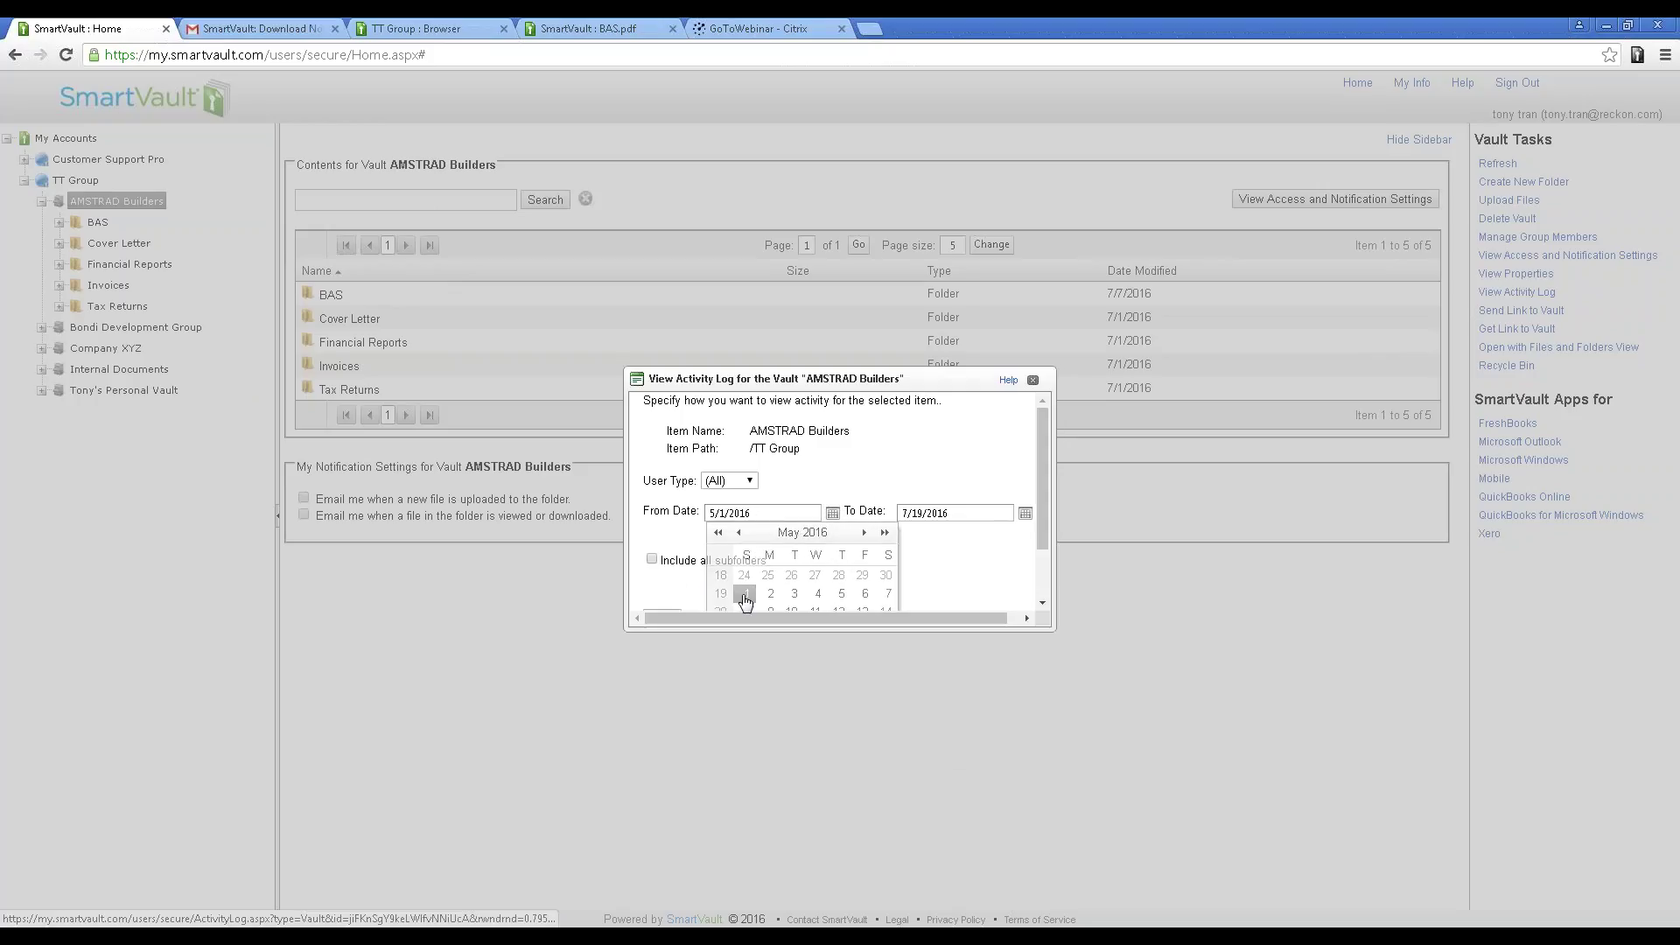
click(652, 559)
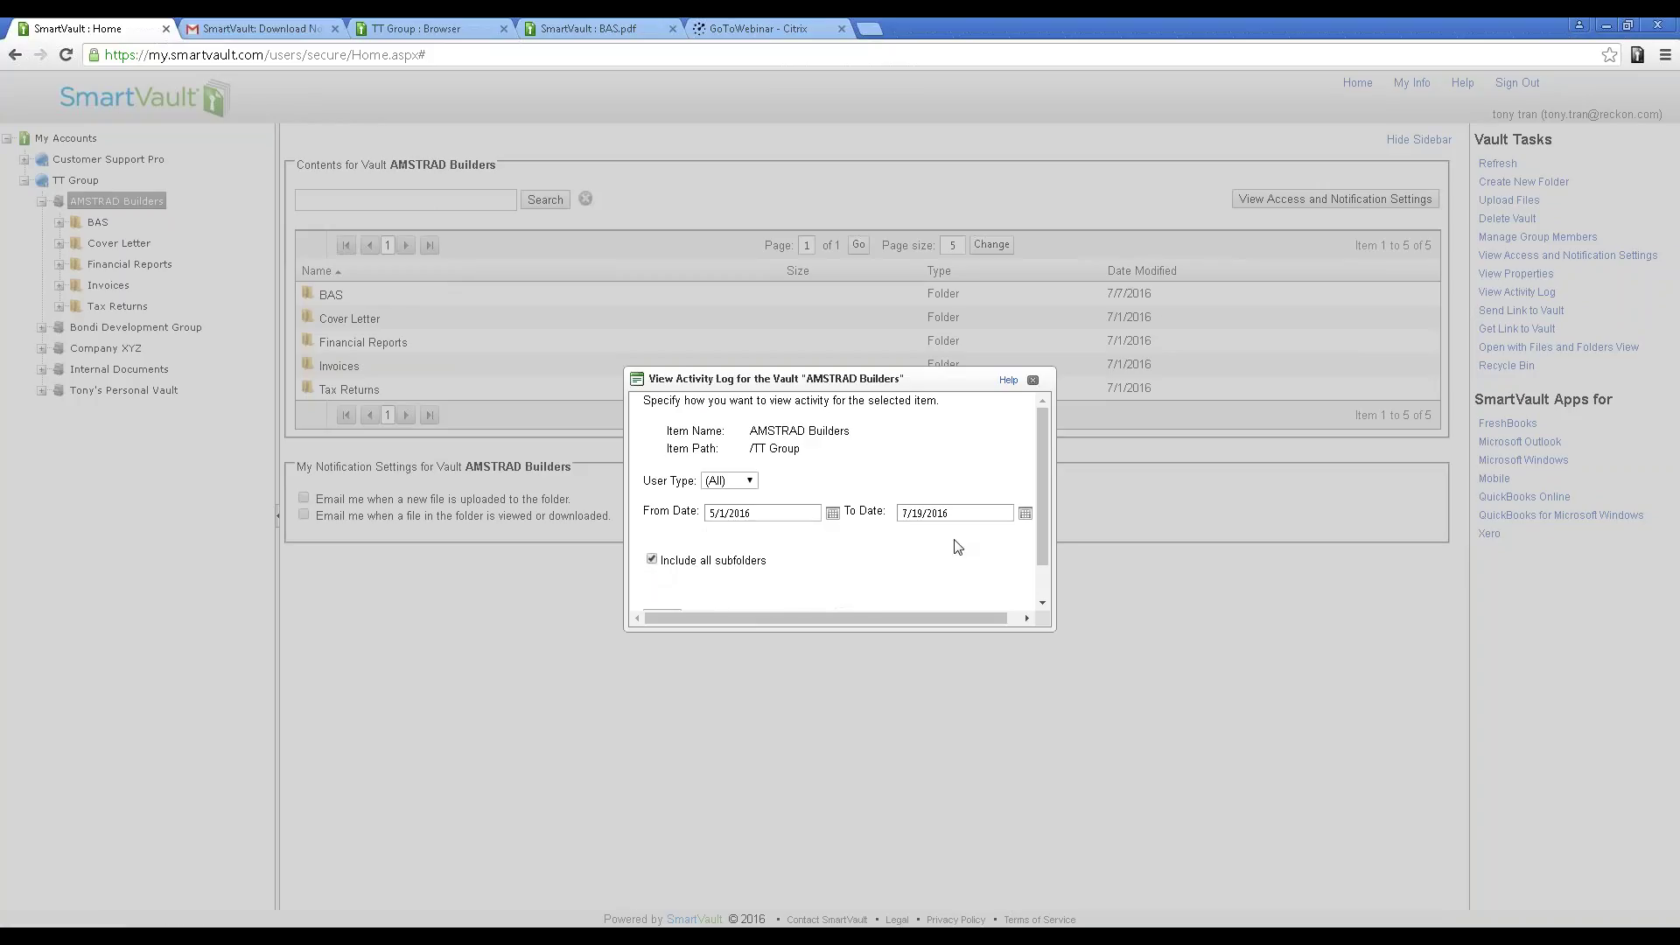
drag(1045, 541, 1045, 595)
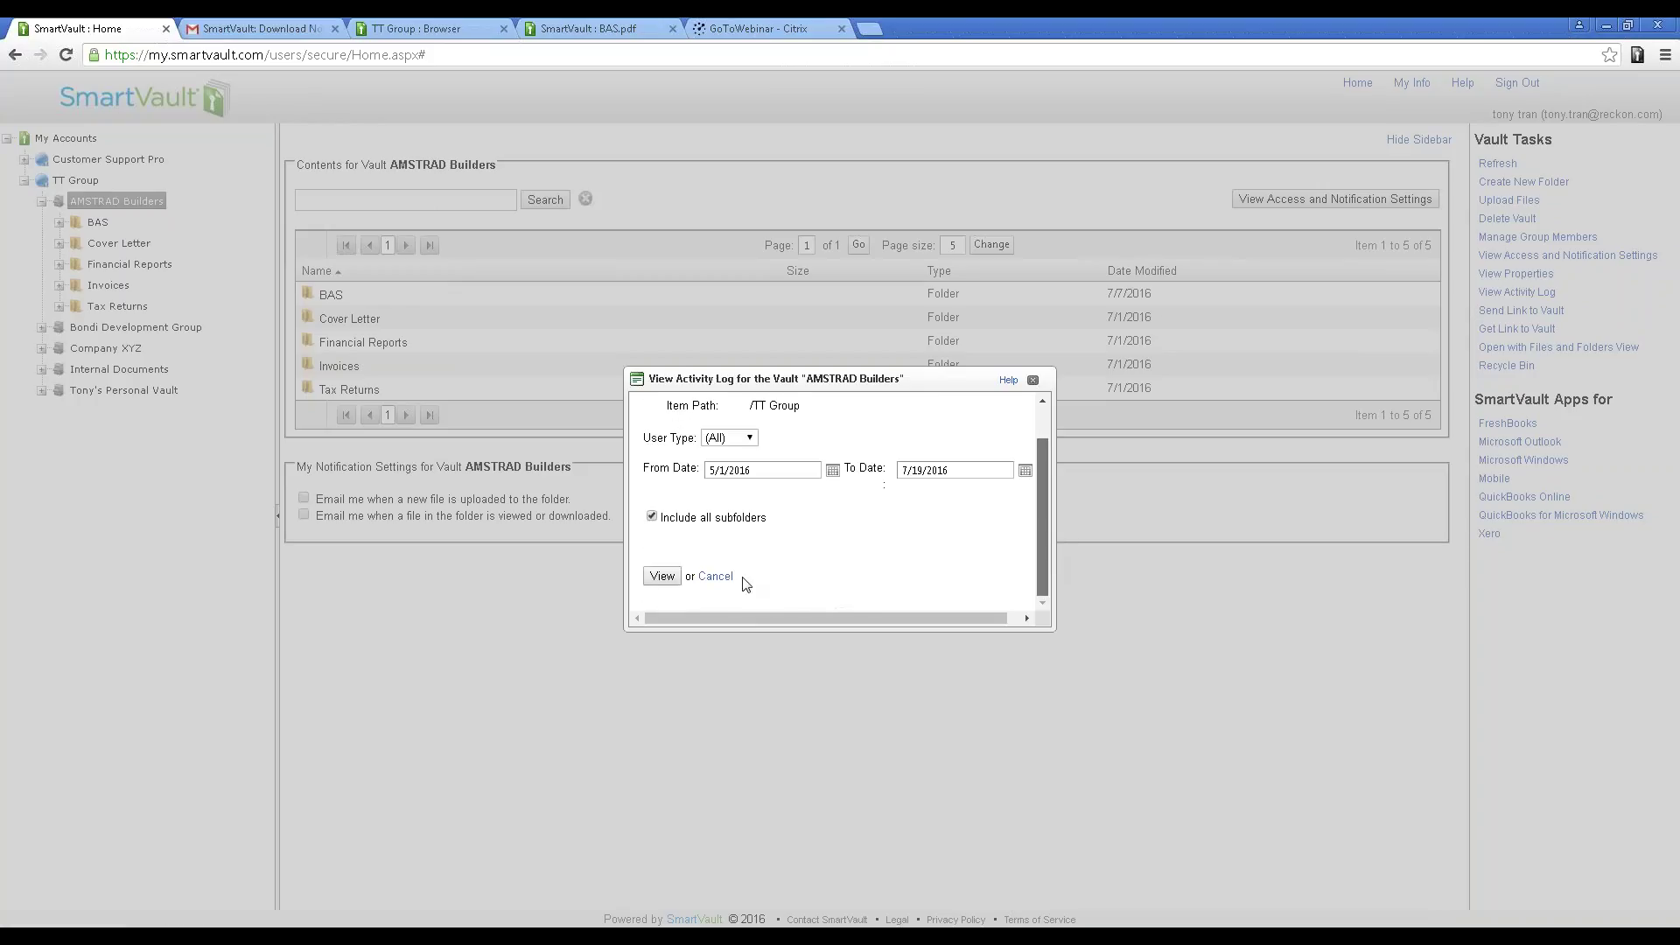
click(655, 578)
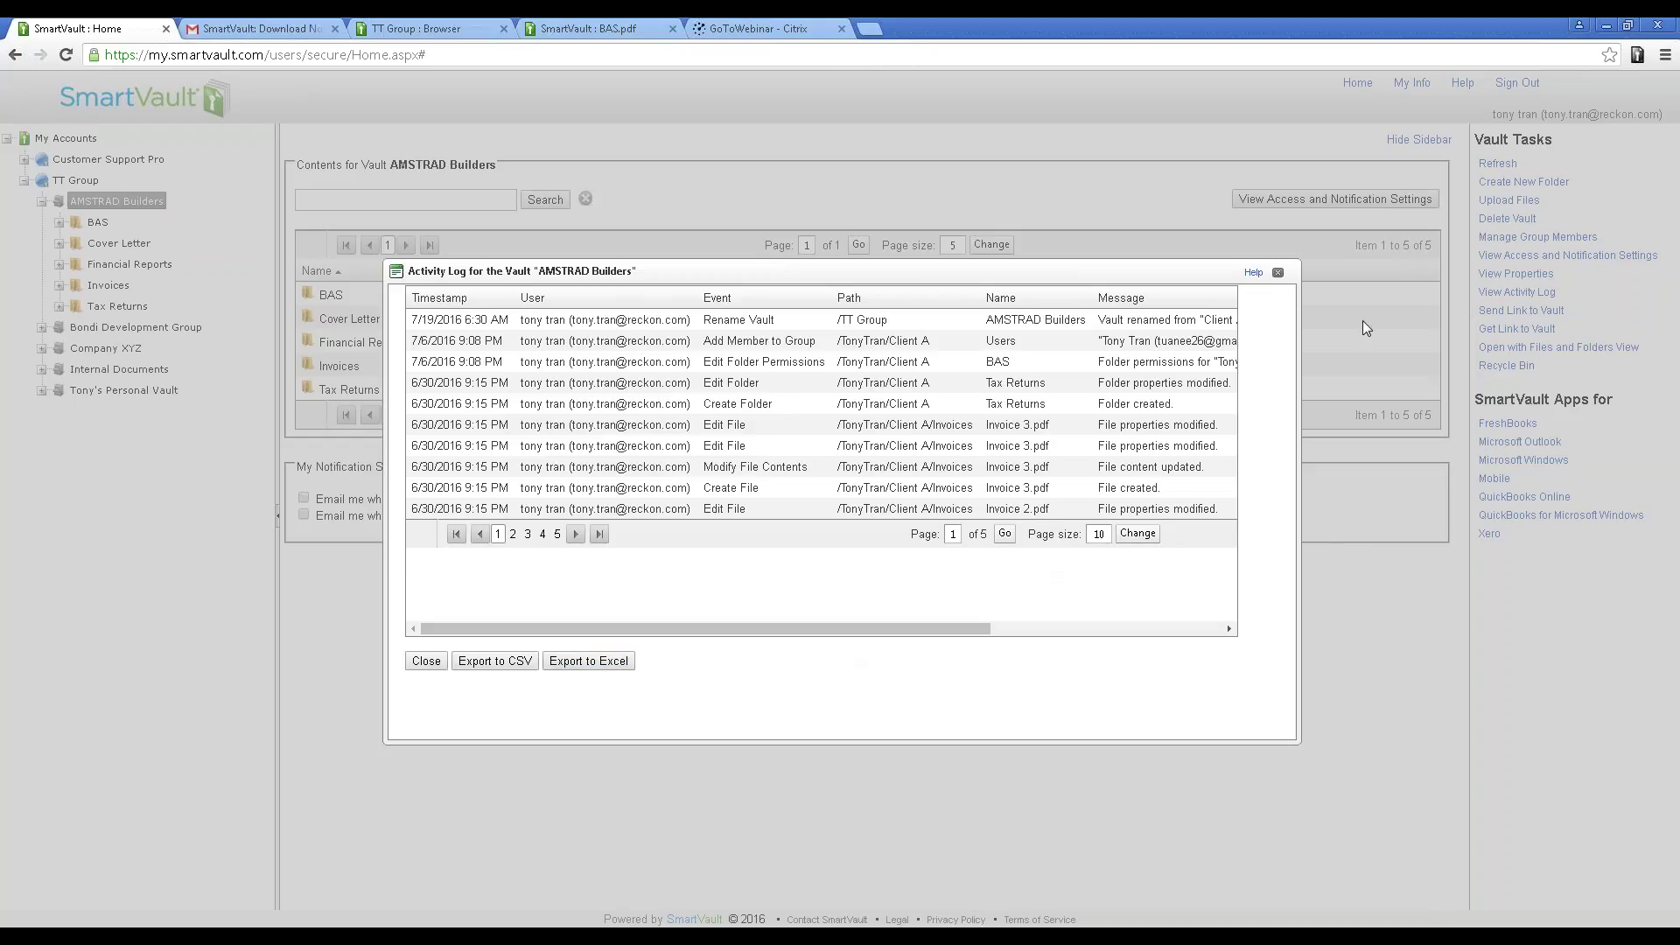
click(1278, 274)
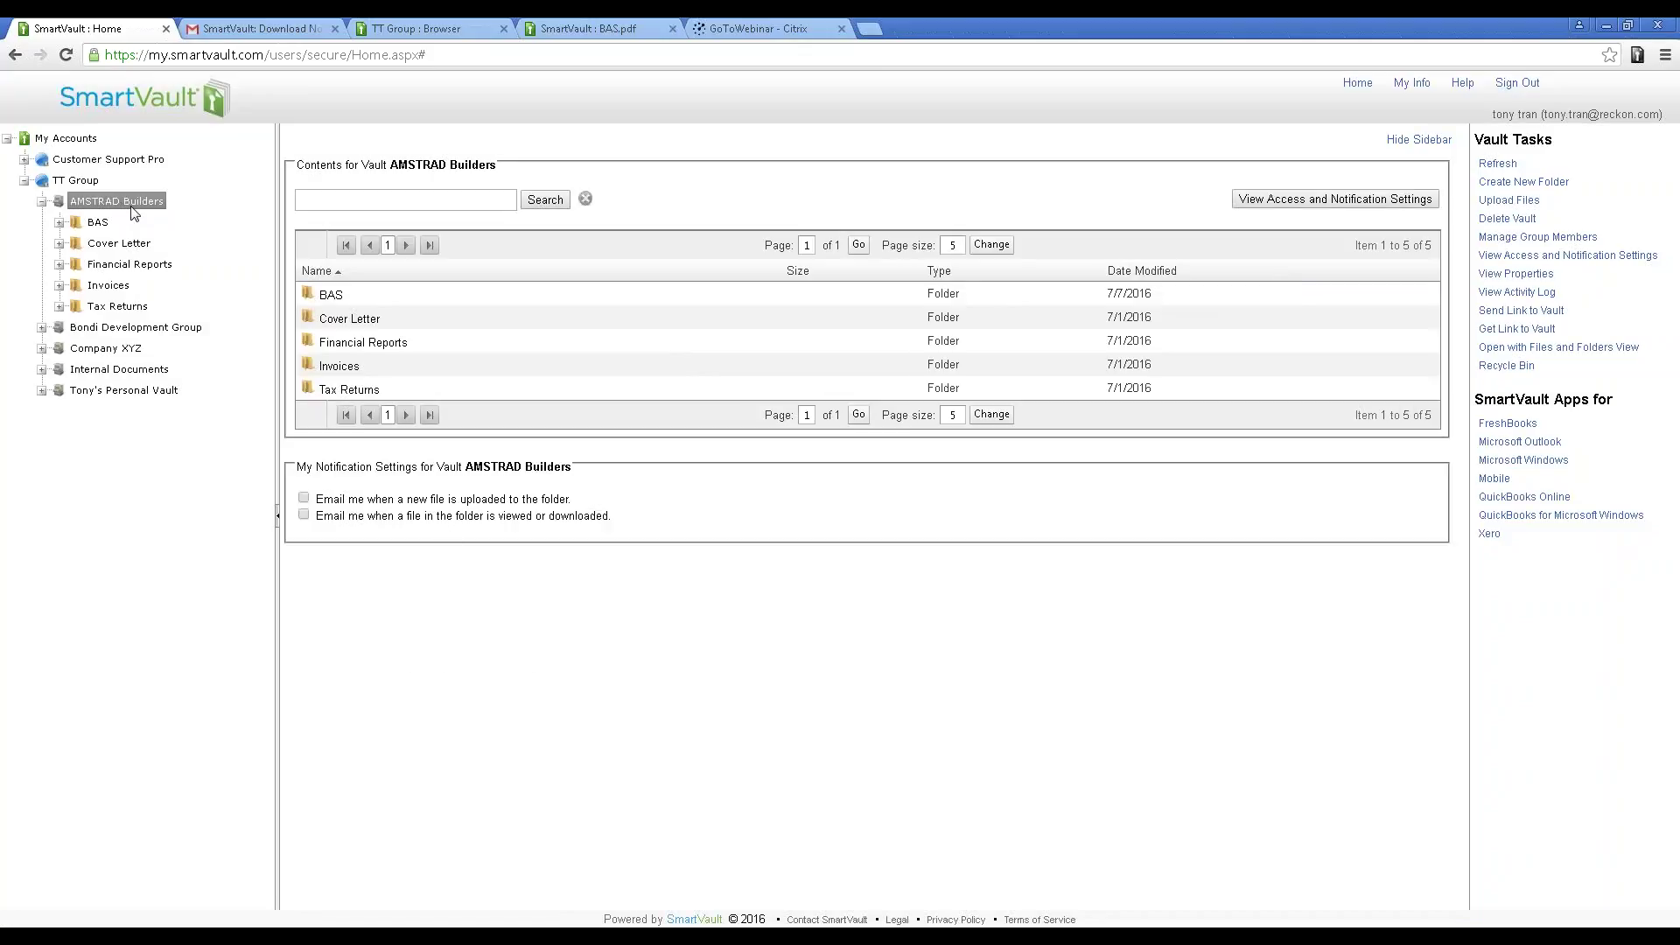
Search the AMSTRAD Builders vault for "invoice" and check the vault's recycle bin.
click(382, 202)
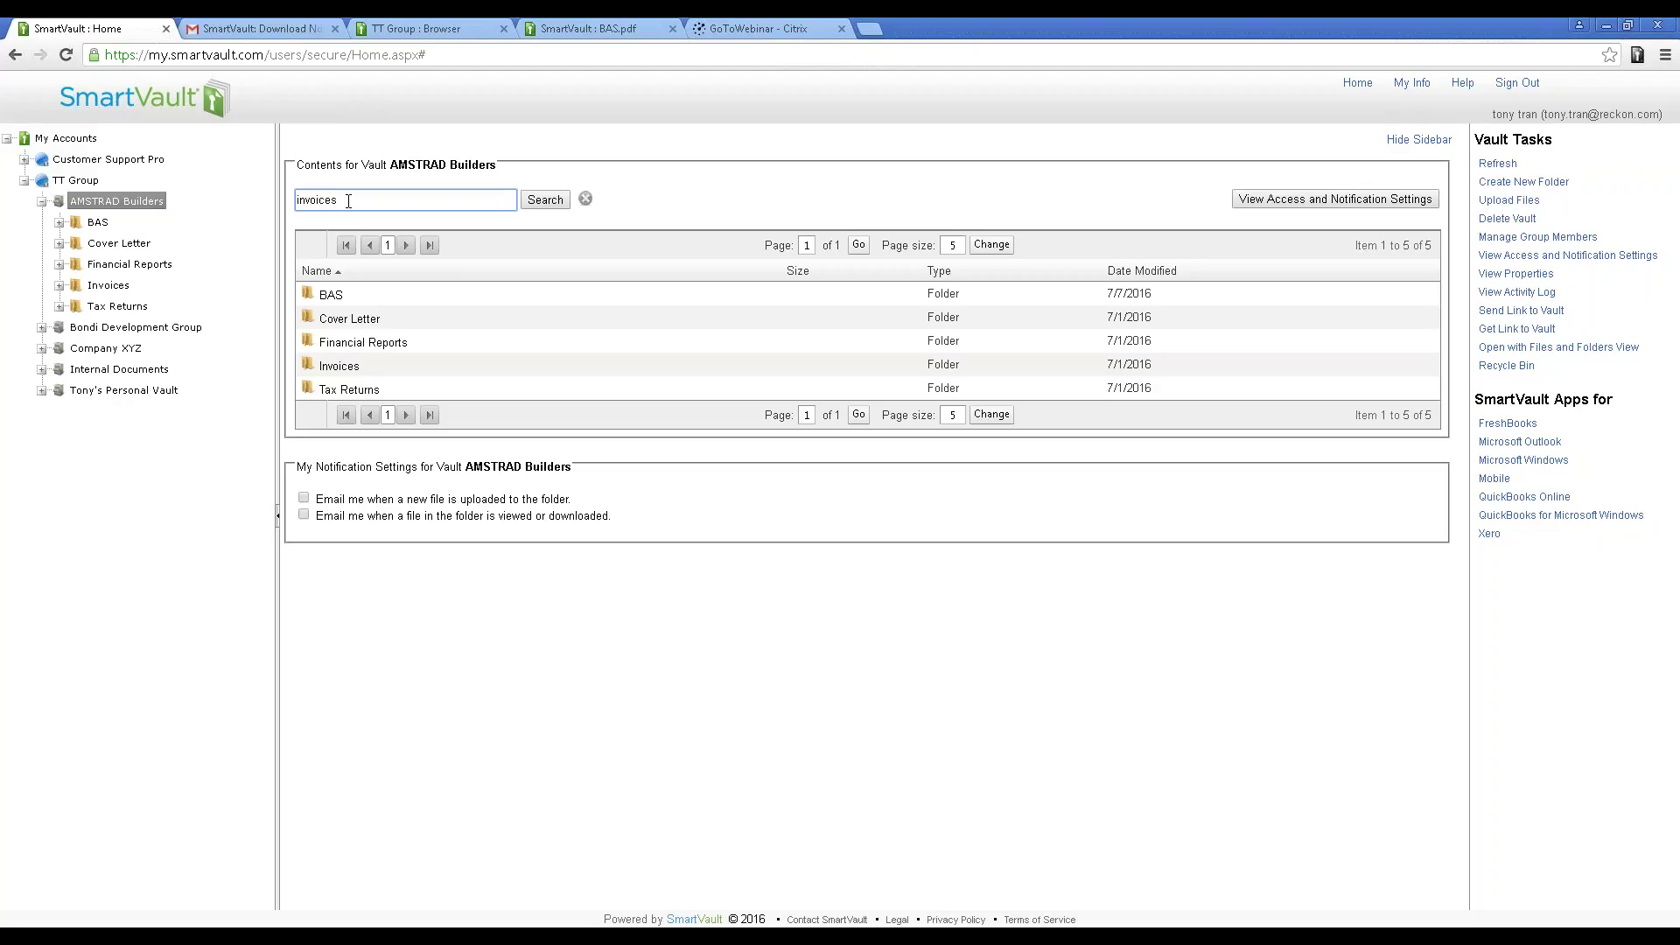
click(546, 203)
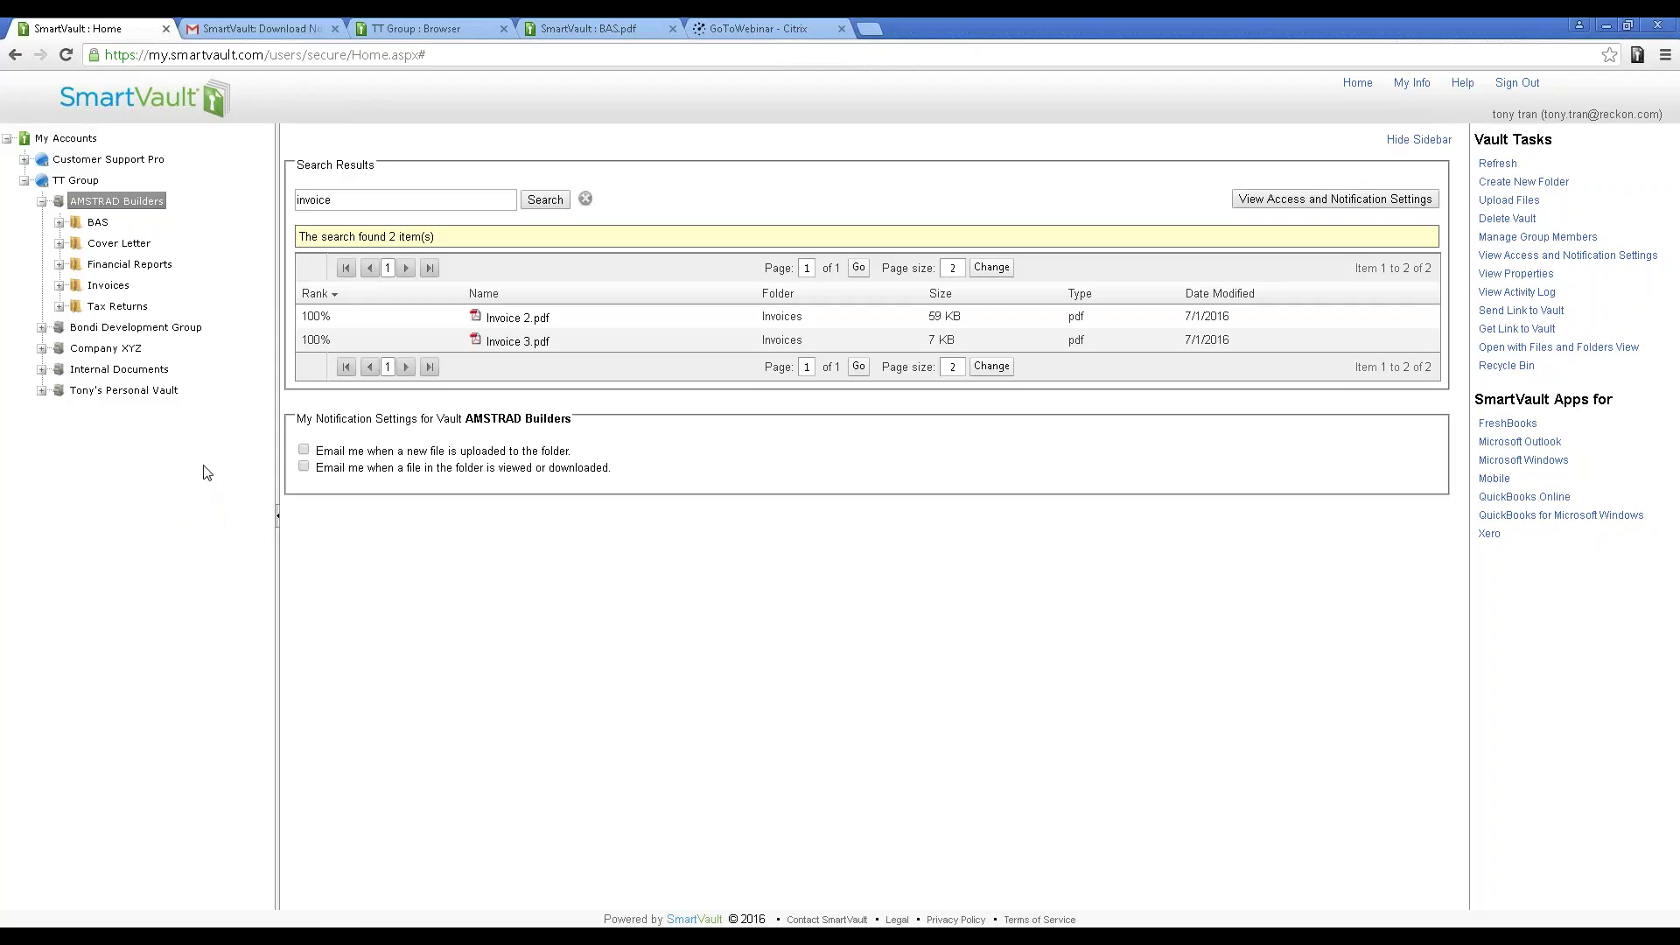
click(1511, 367)
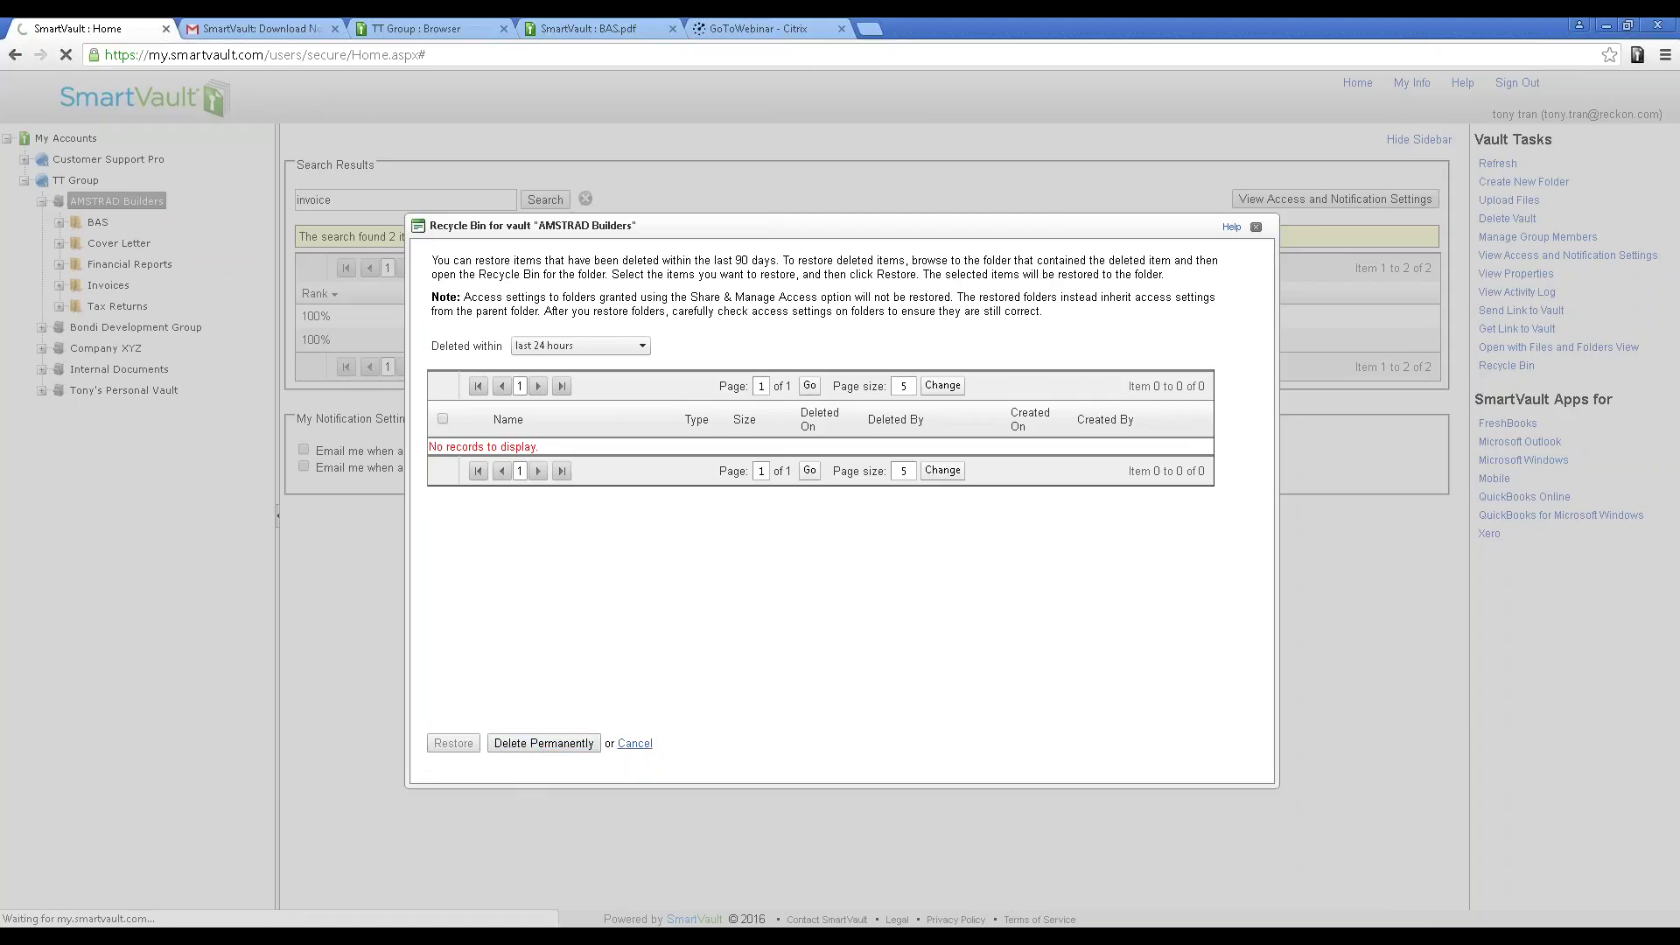
click(636, 744)
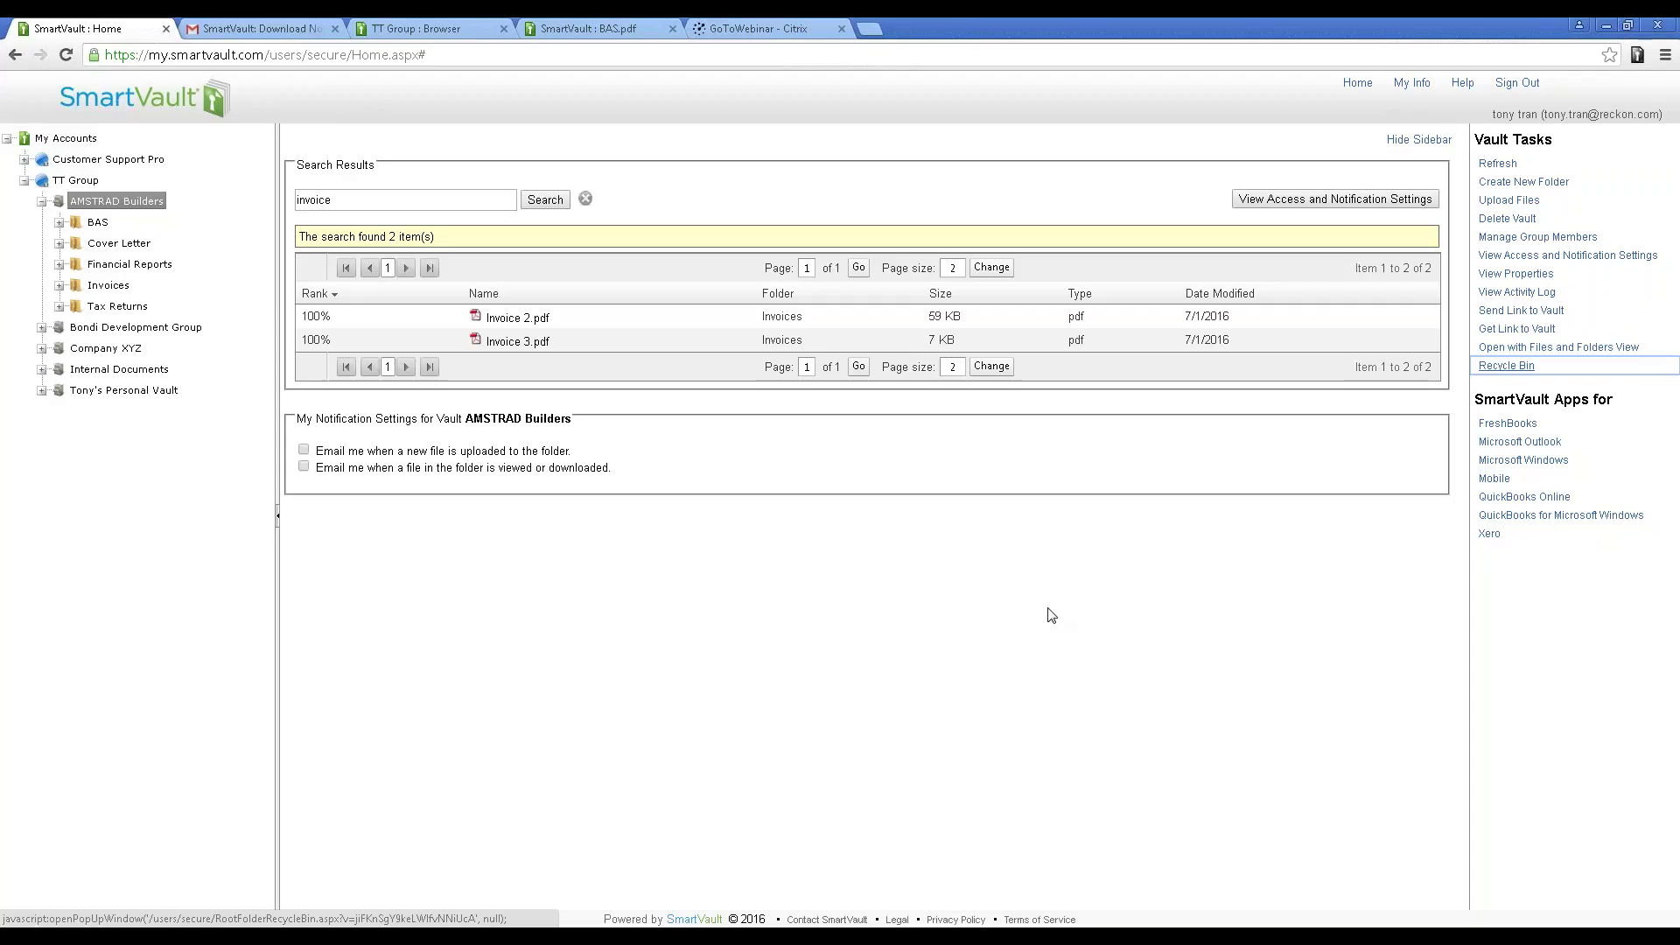
click(1573, 570)
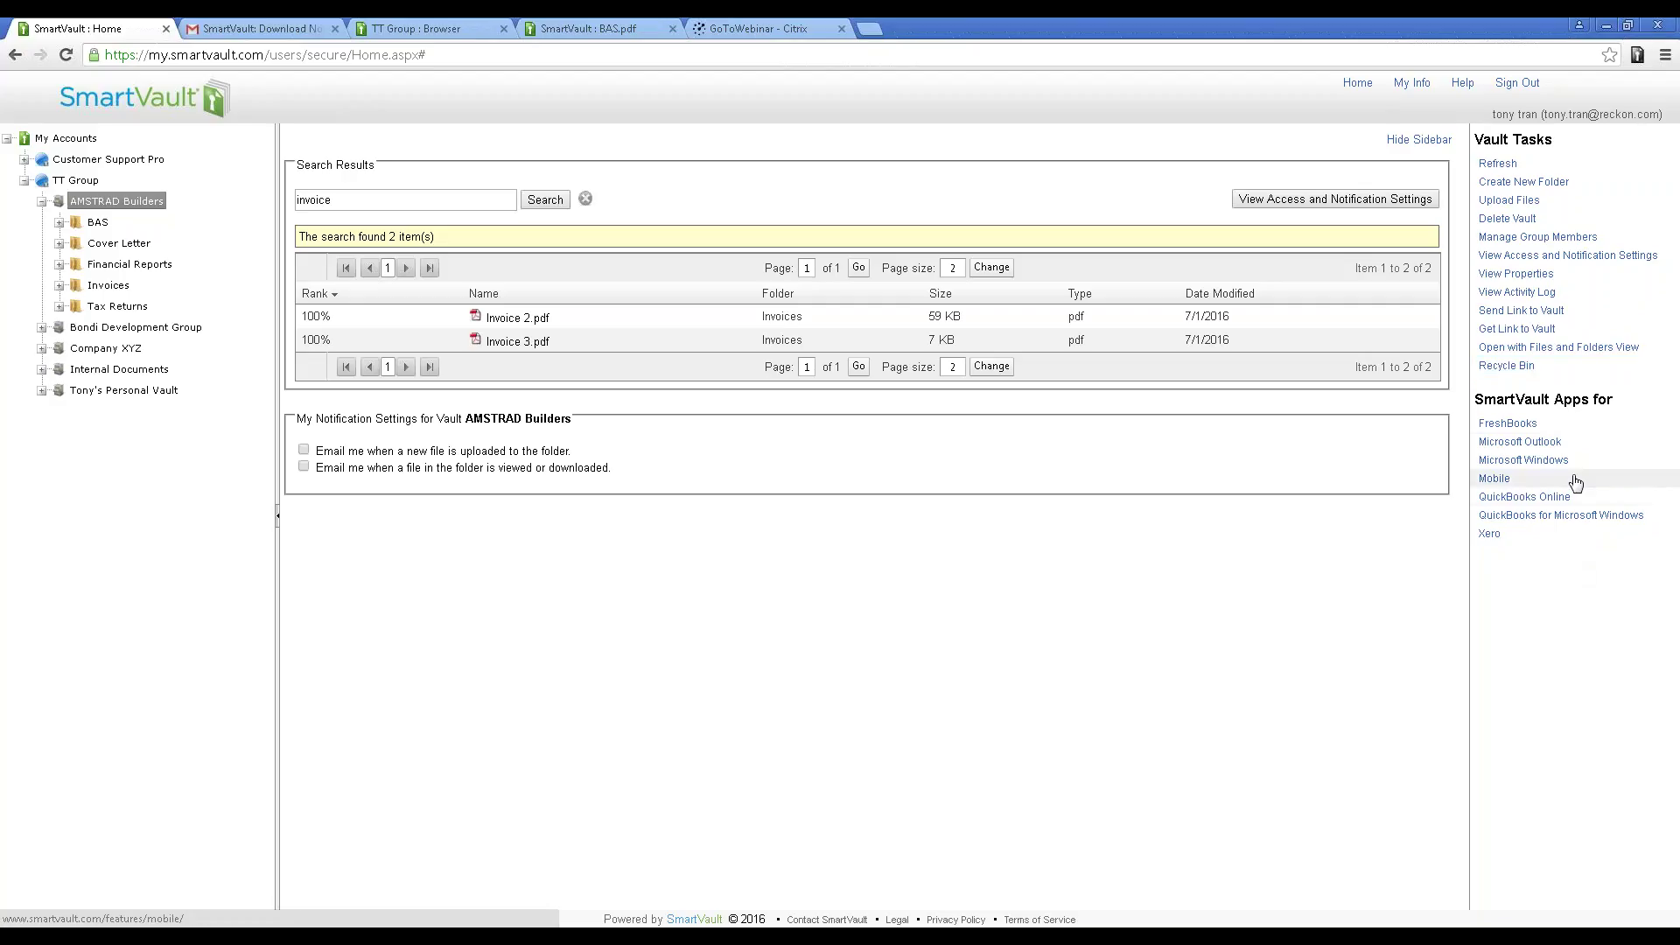
right_click(1584, 426)
key(Escape)
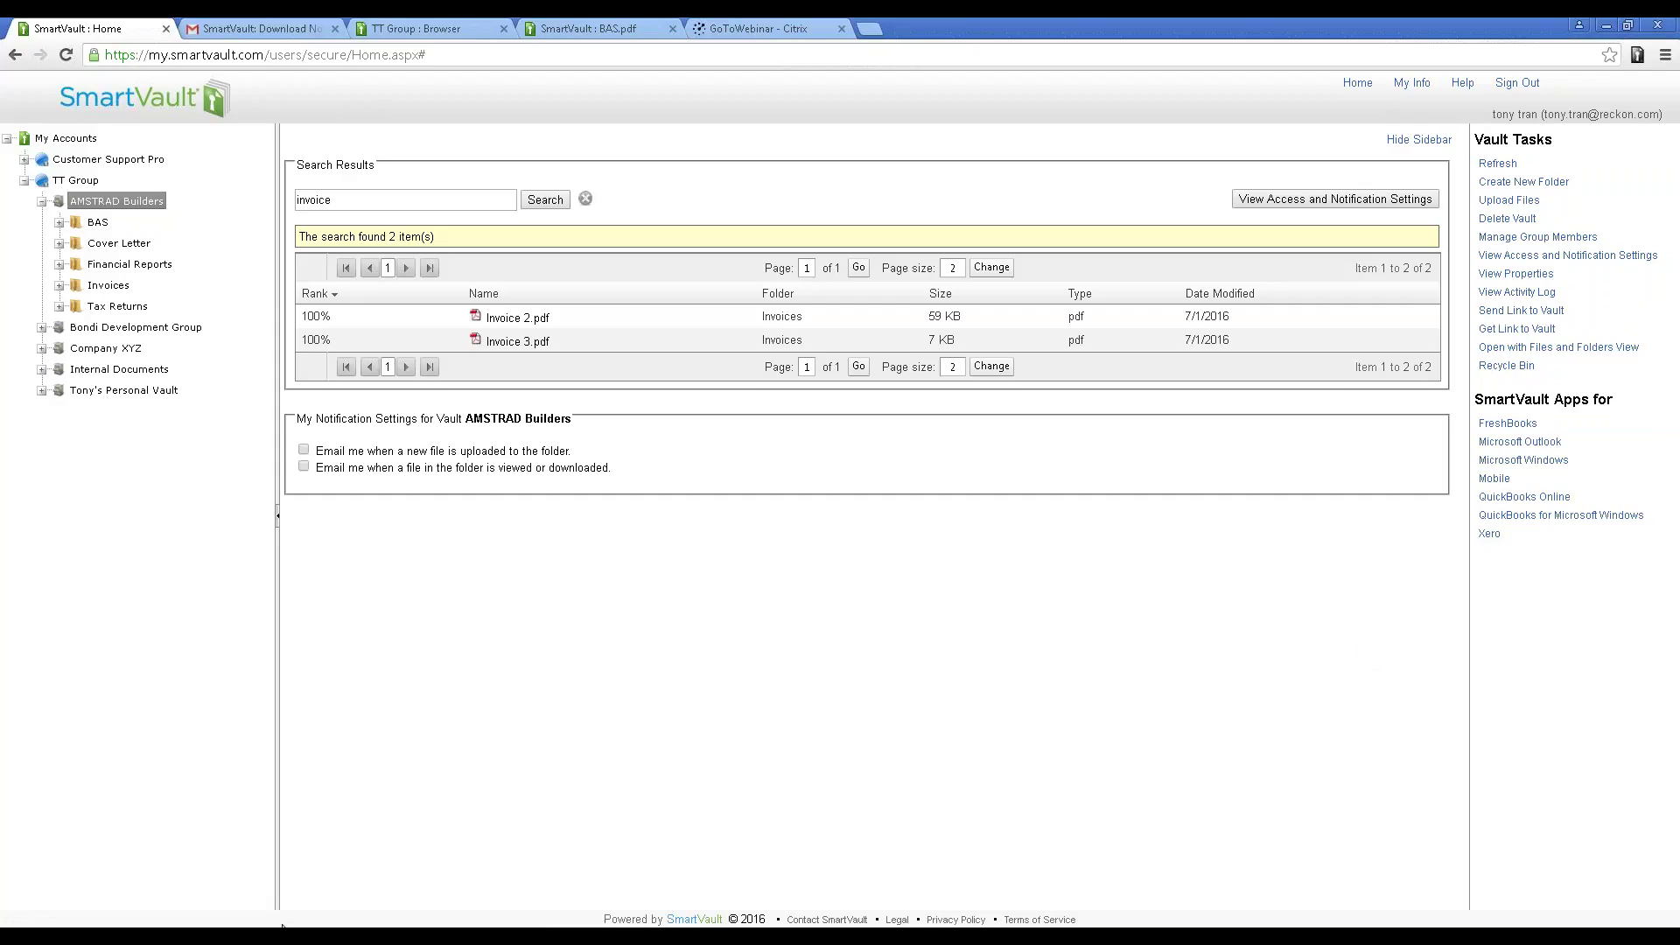
Switch to Windows Explorer and open the SmartVault (Z:) network drive of this computer.
click(13, 937)
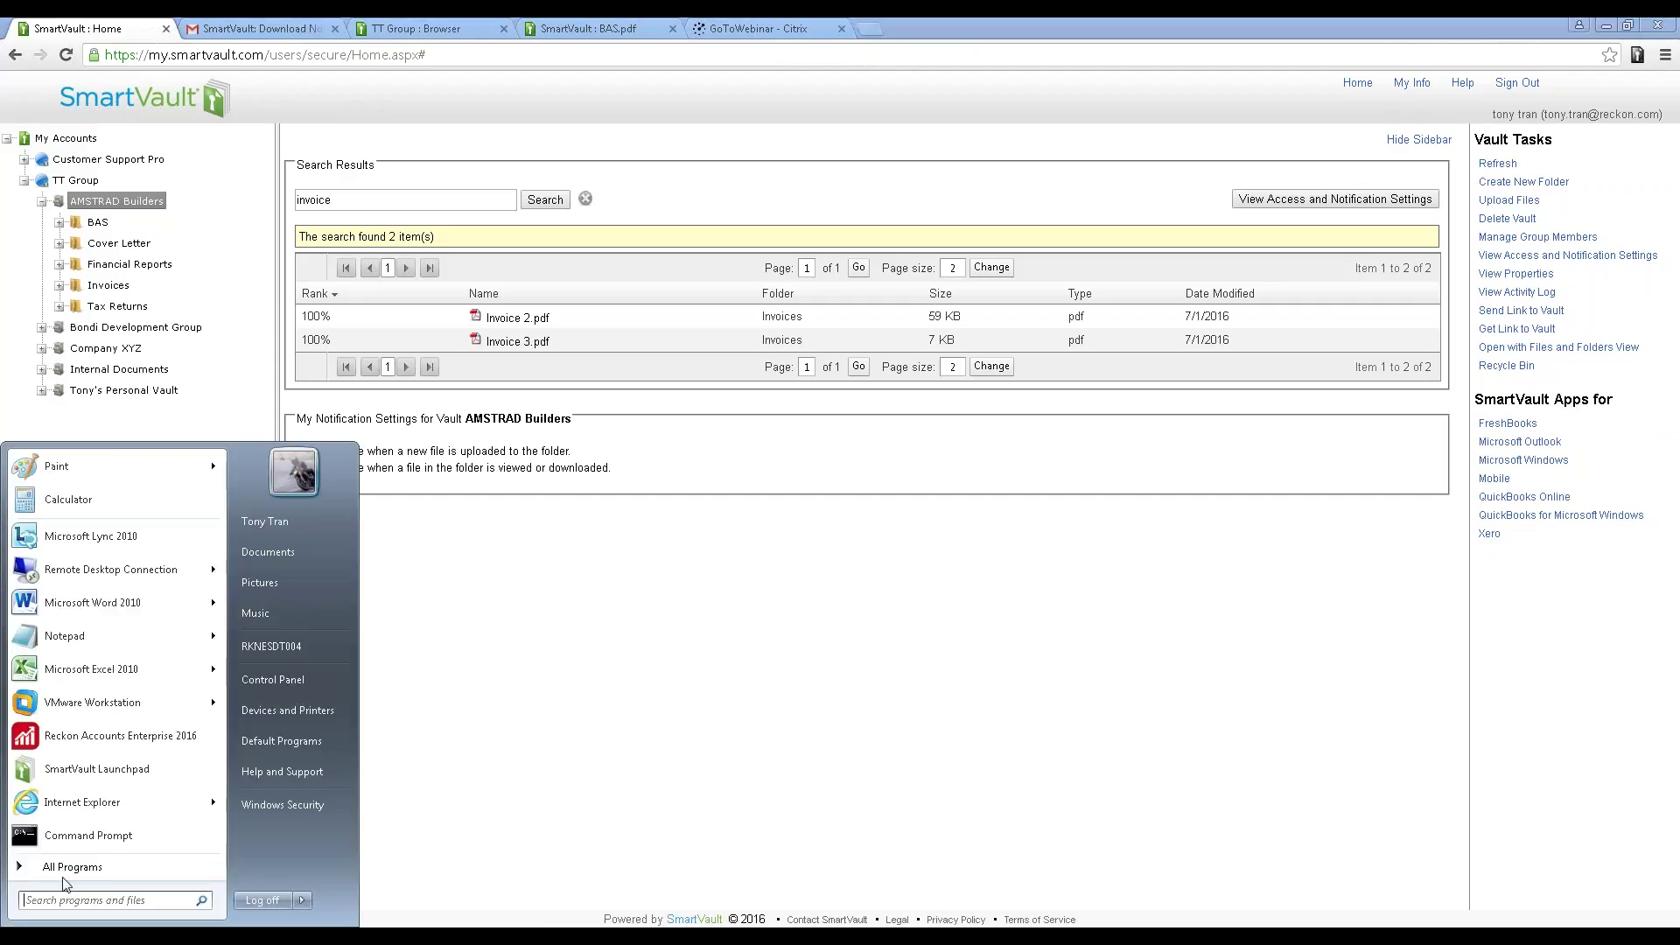
click(62, 868)
click(254, 647)
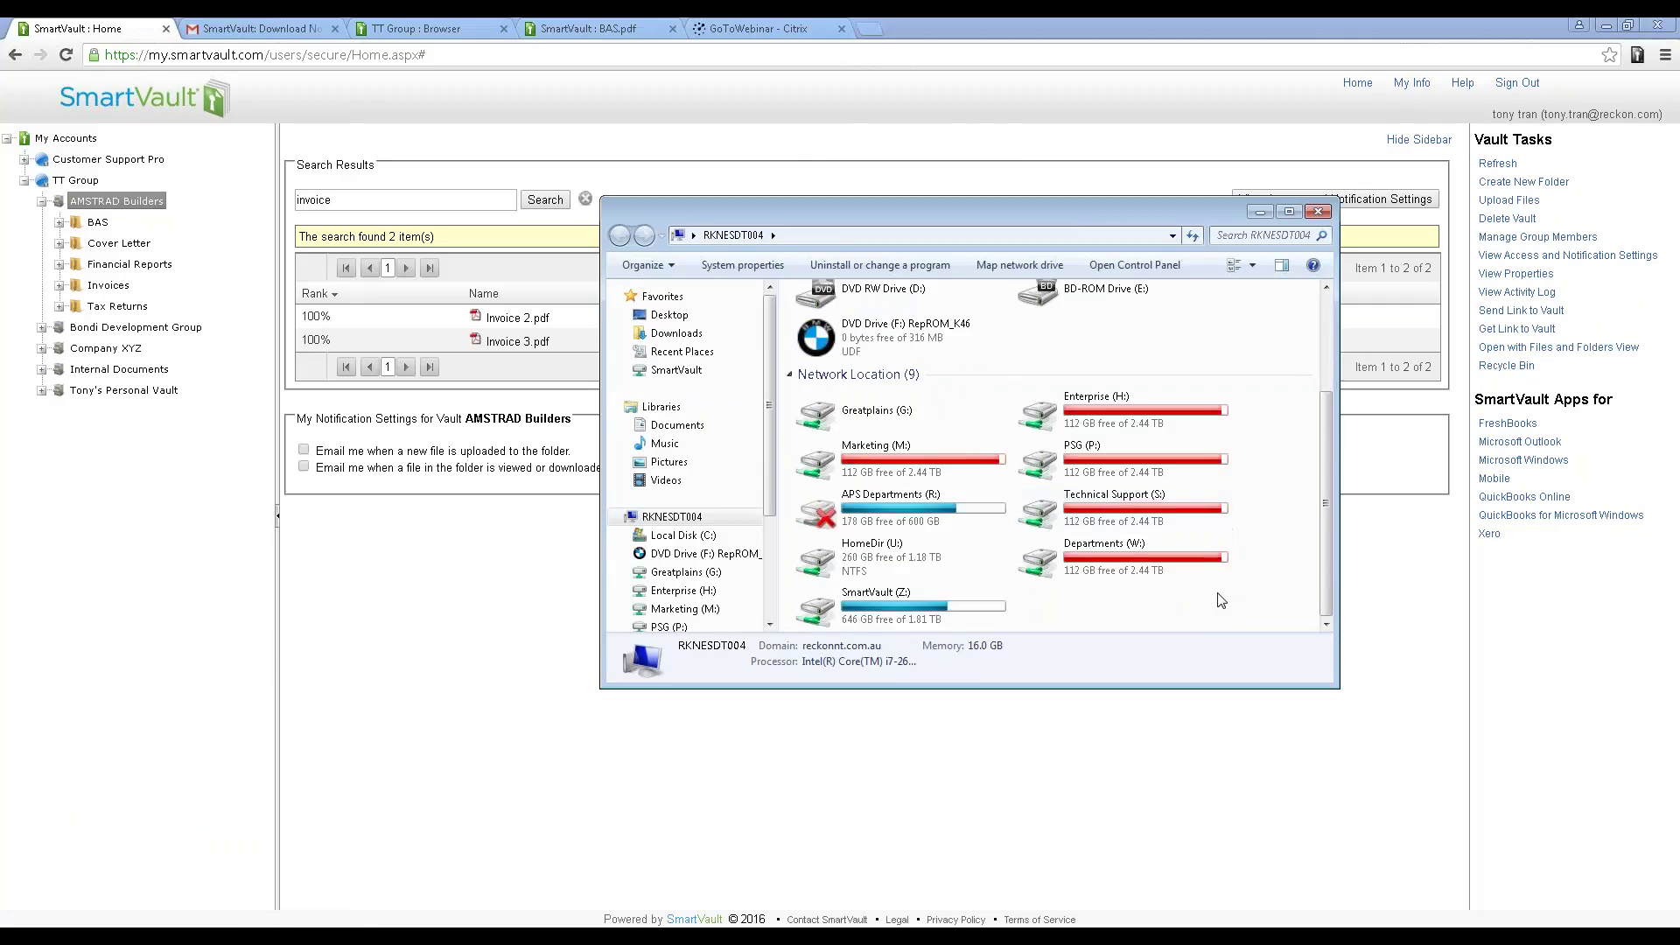
click(942, 603)
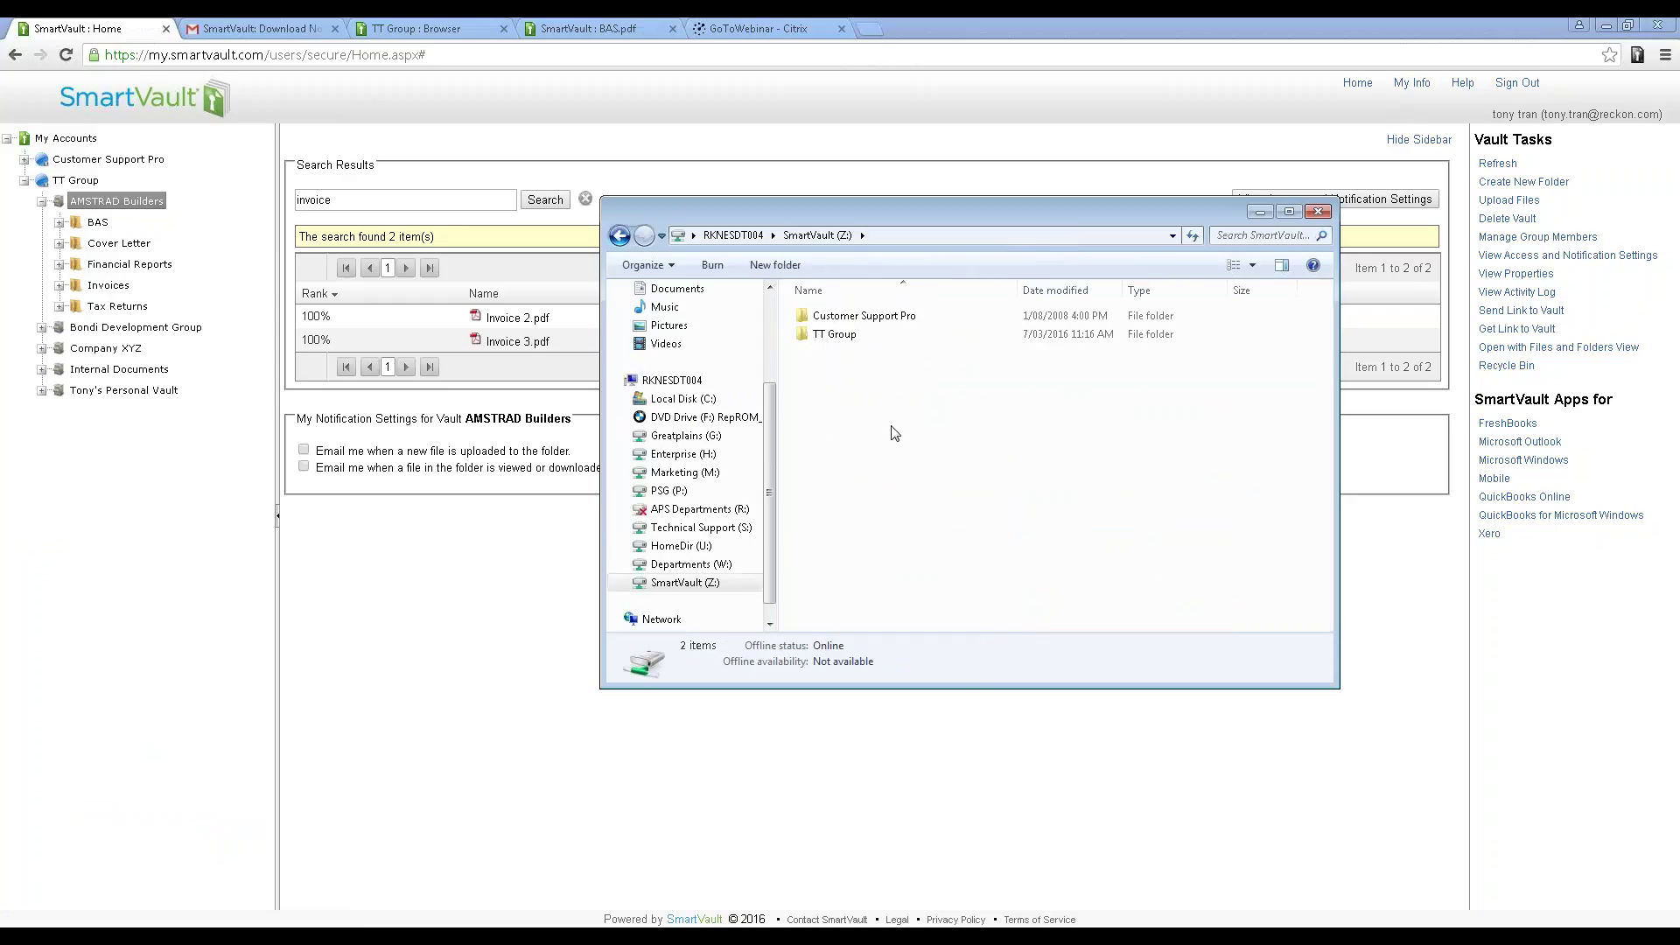
Open the TT Group folder on the SmartVault (Z:) drive to view its vaults.
double_click(850, 342)
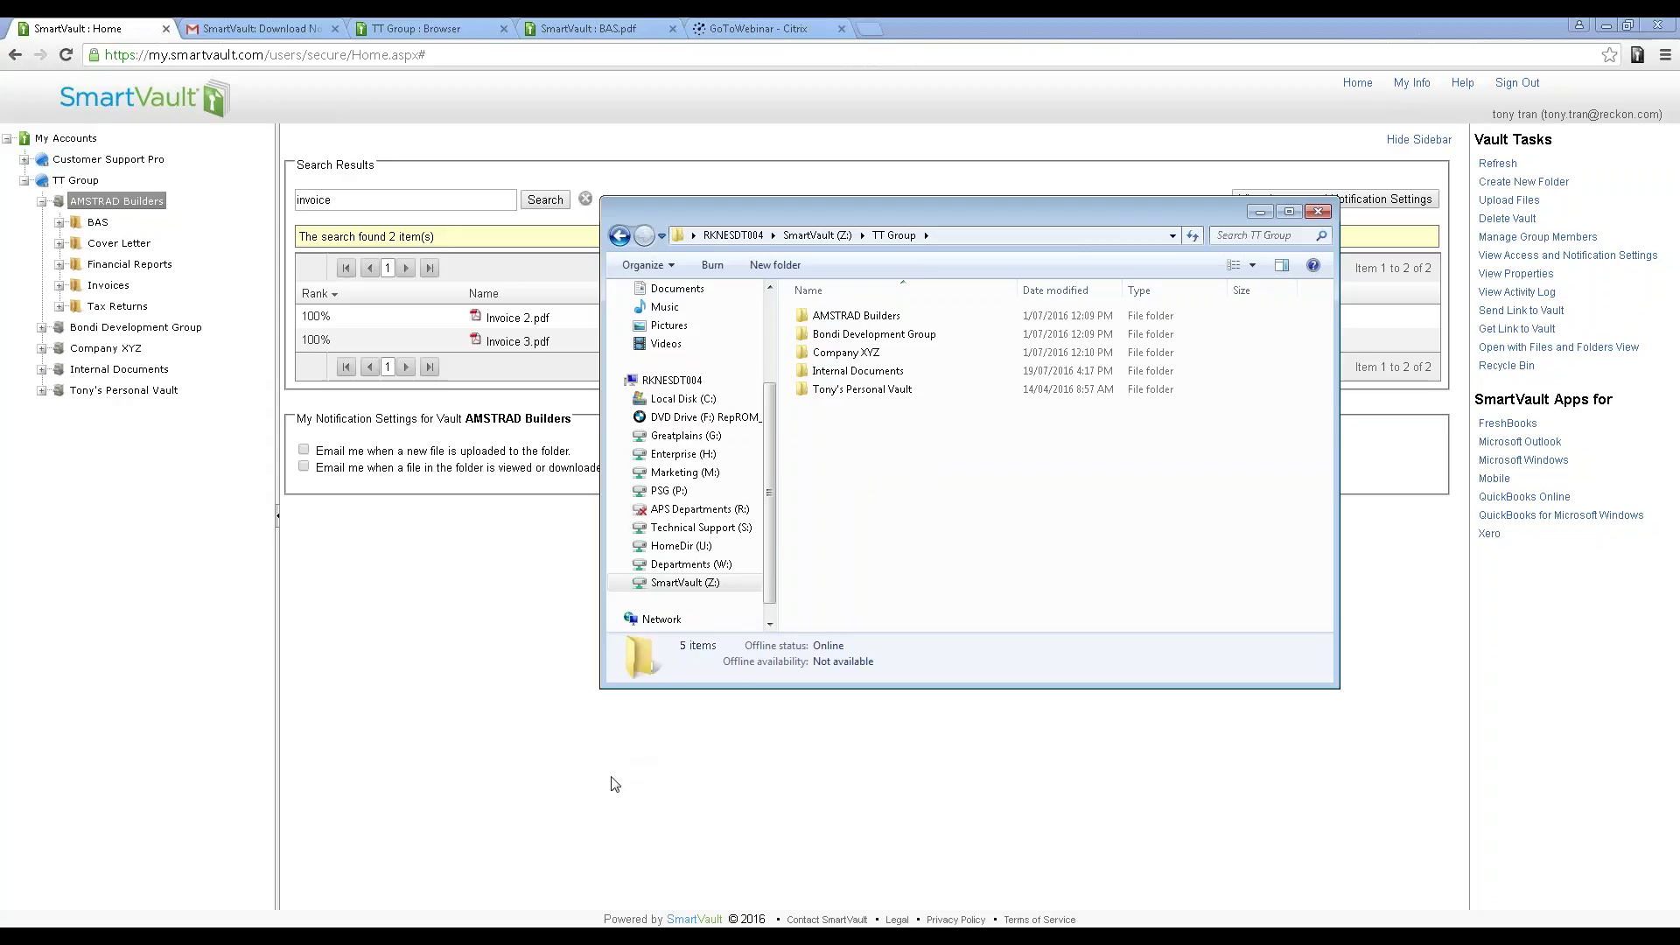
Switch to Microsoft Outlook, look at SmartVault's Upload Emails options, and minimise Outlook again.
mouse_move(295, 936)
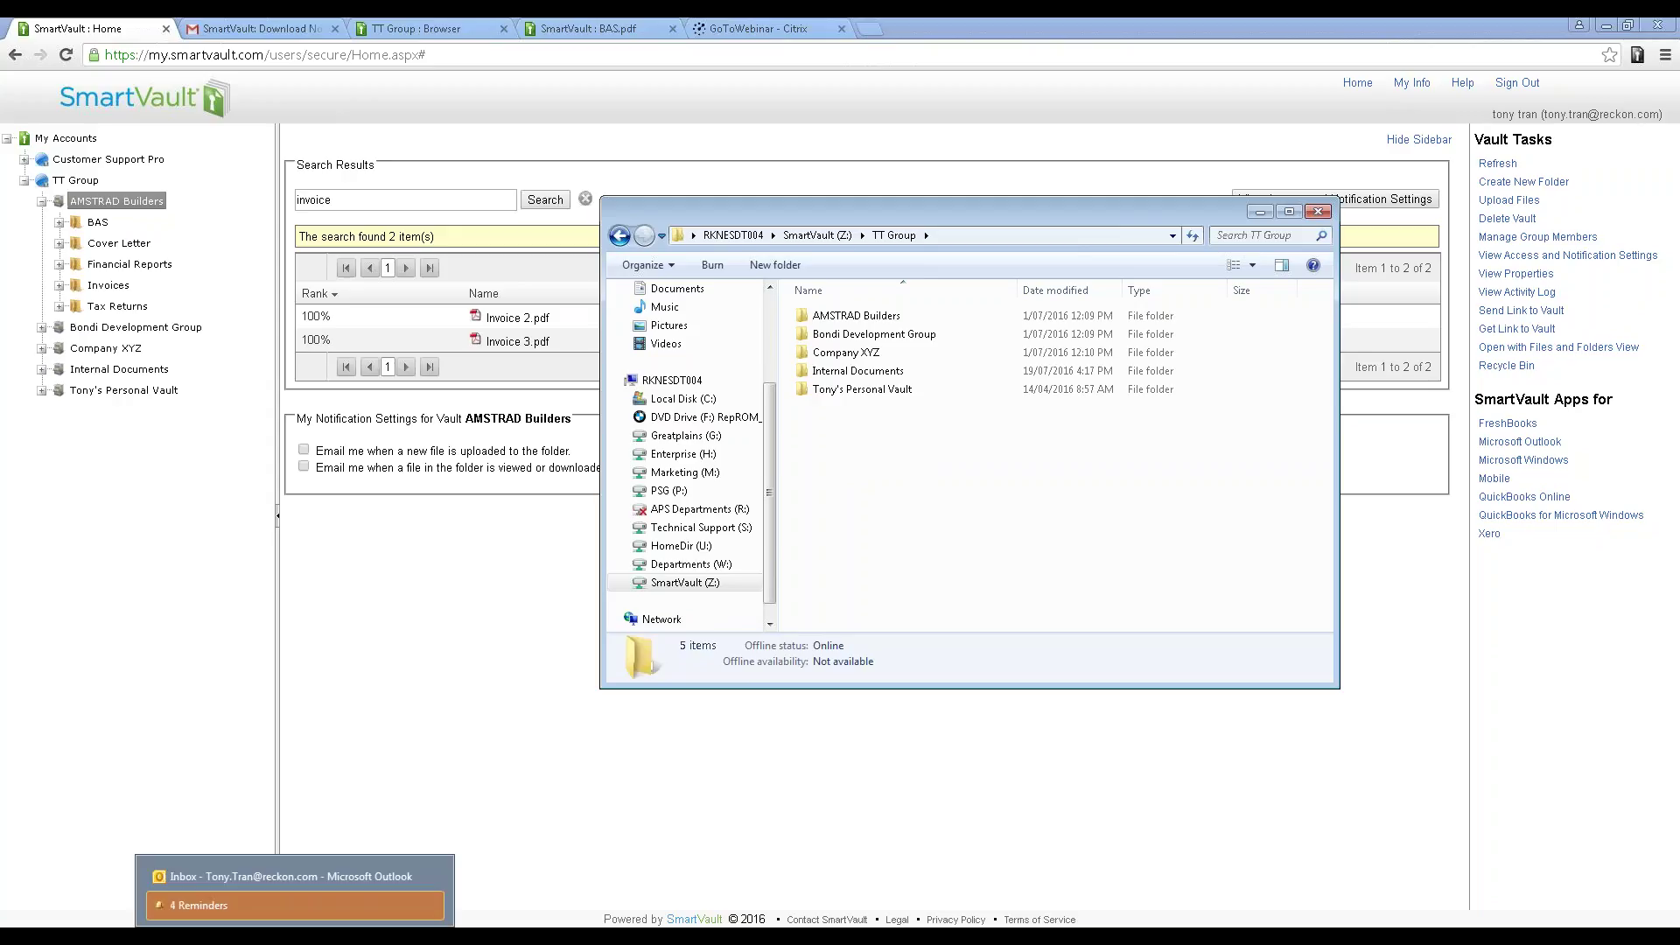
click(286, 877)
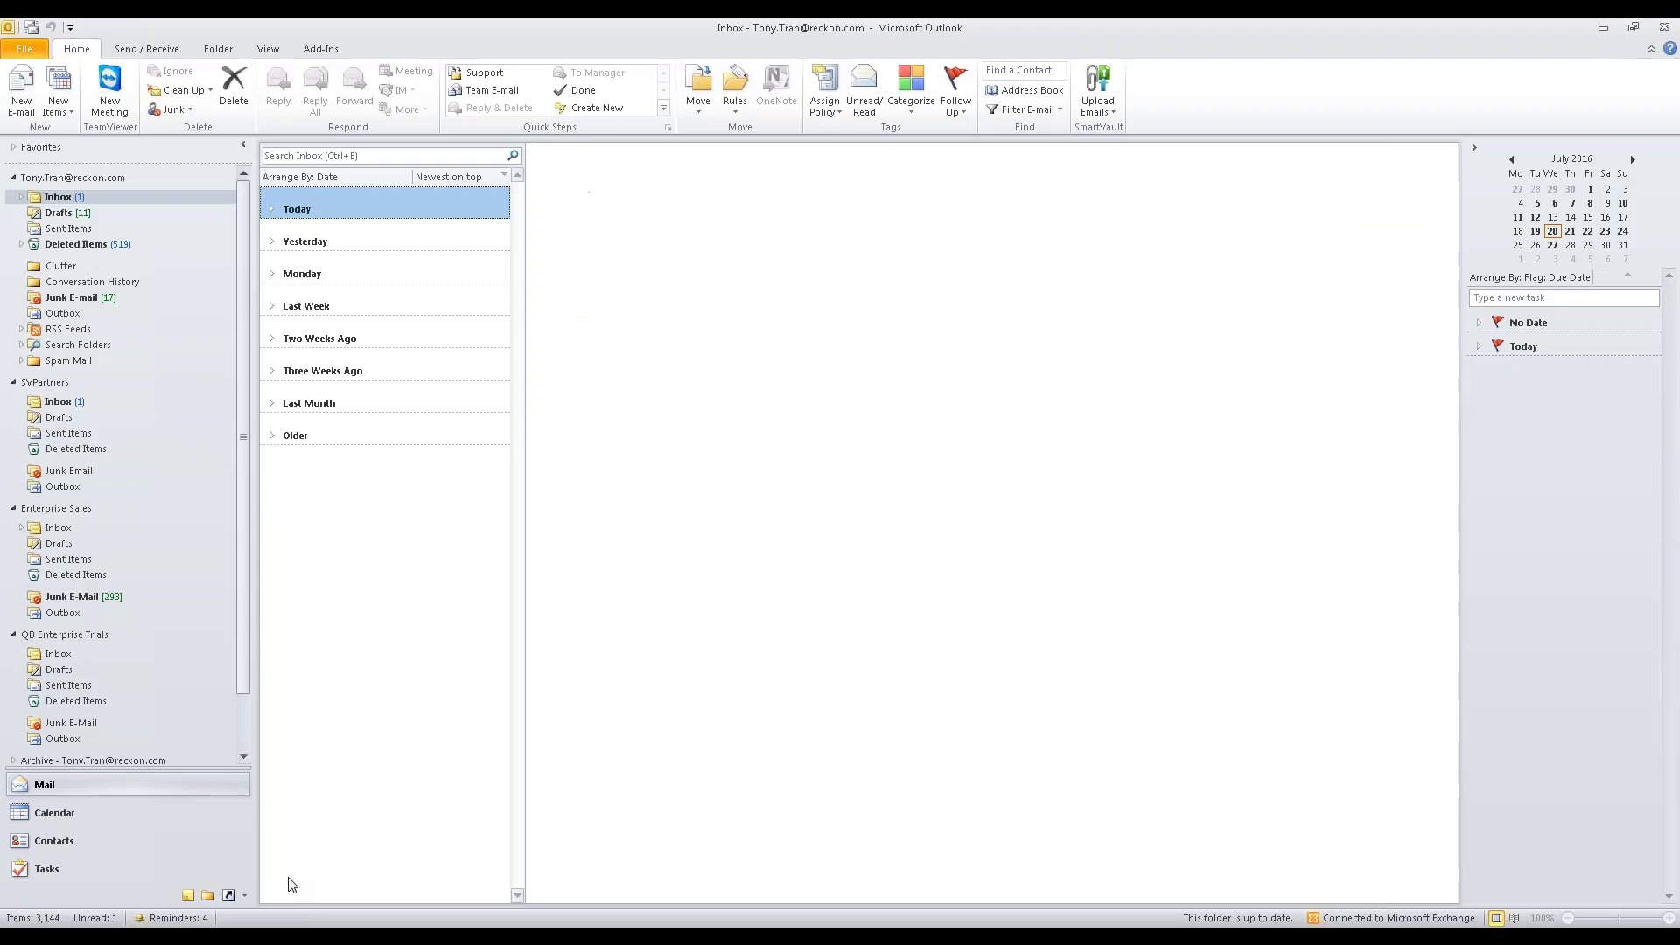
click(1118, 122)
click(1117, 122)
click(1117, 121)
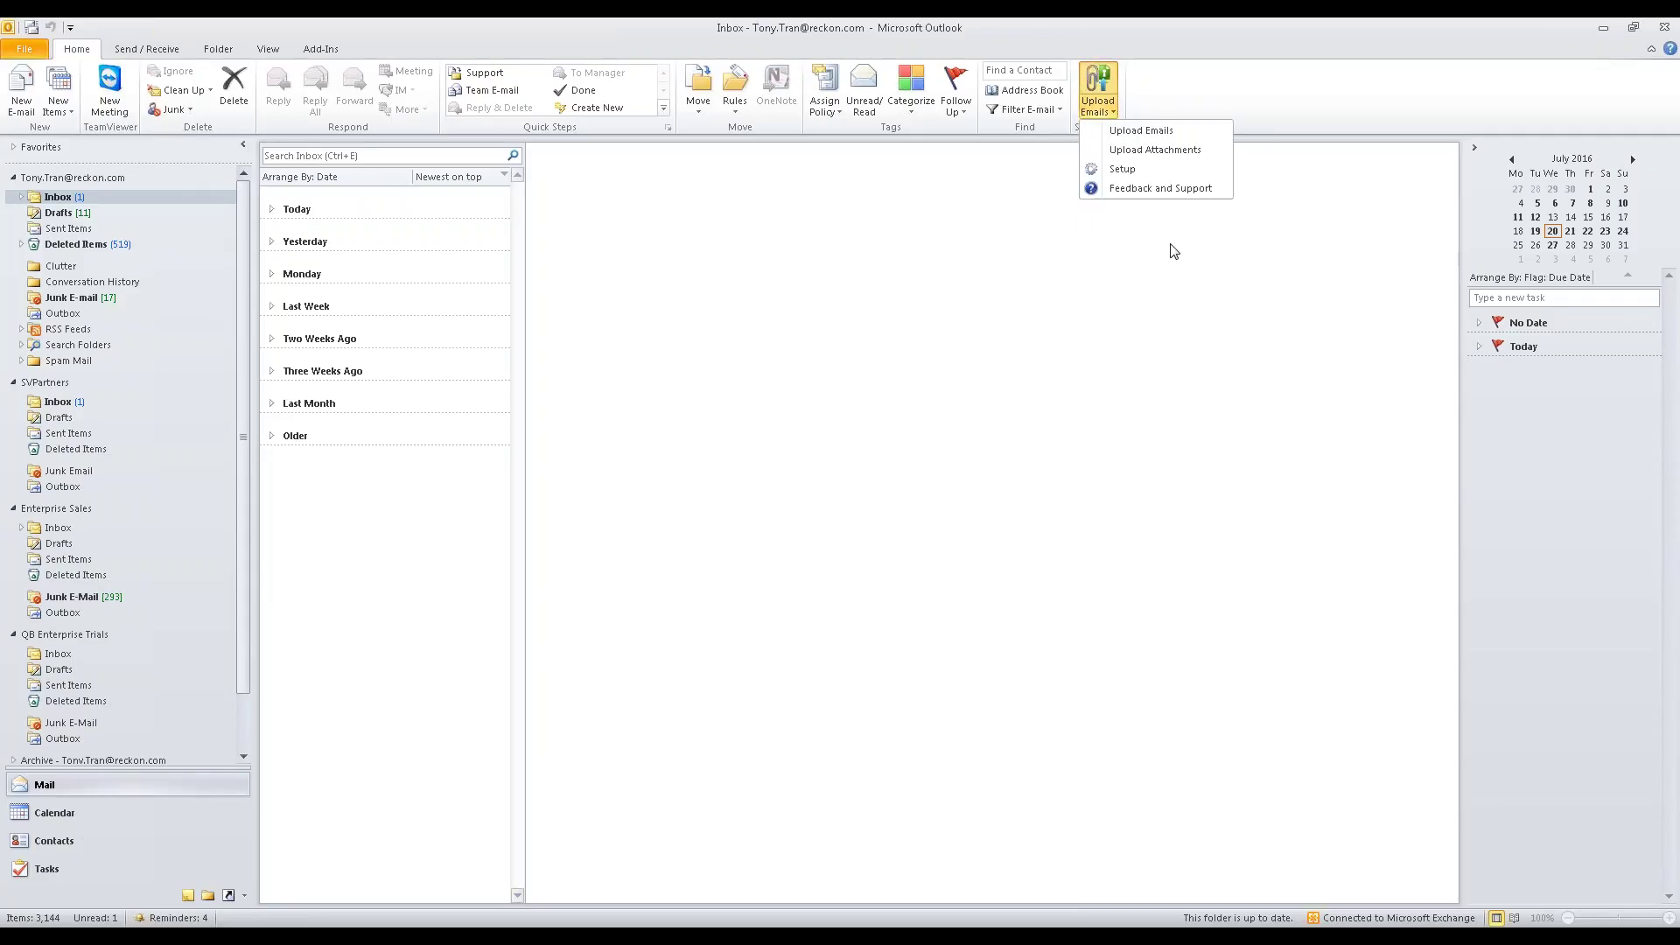
click(1191, 345)
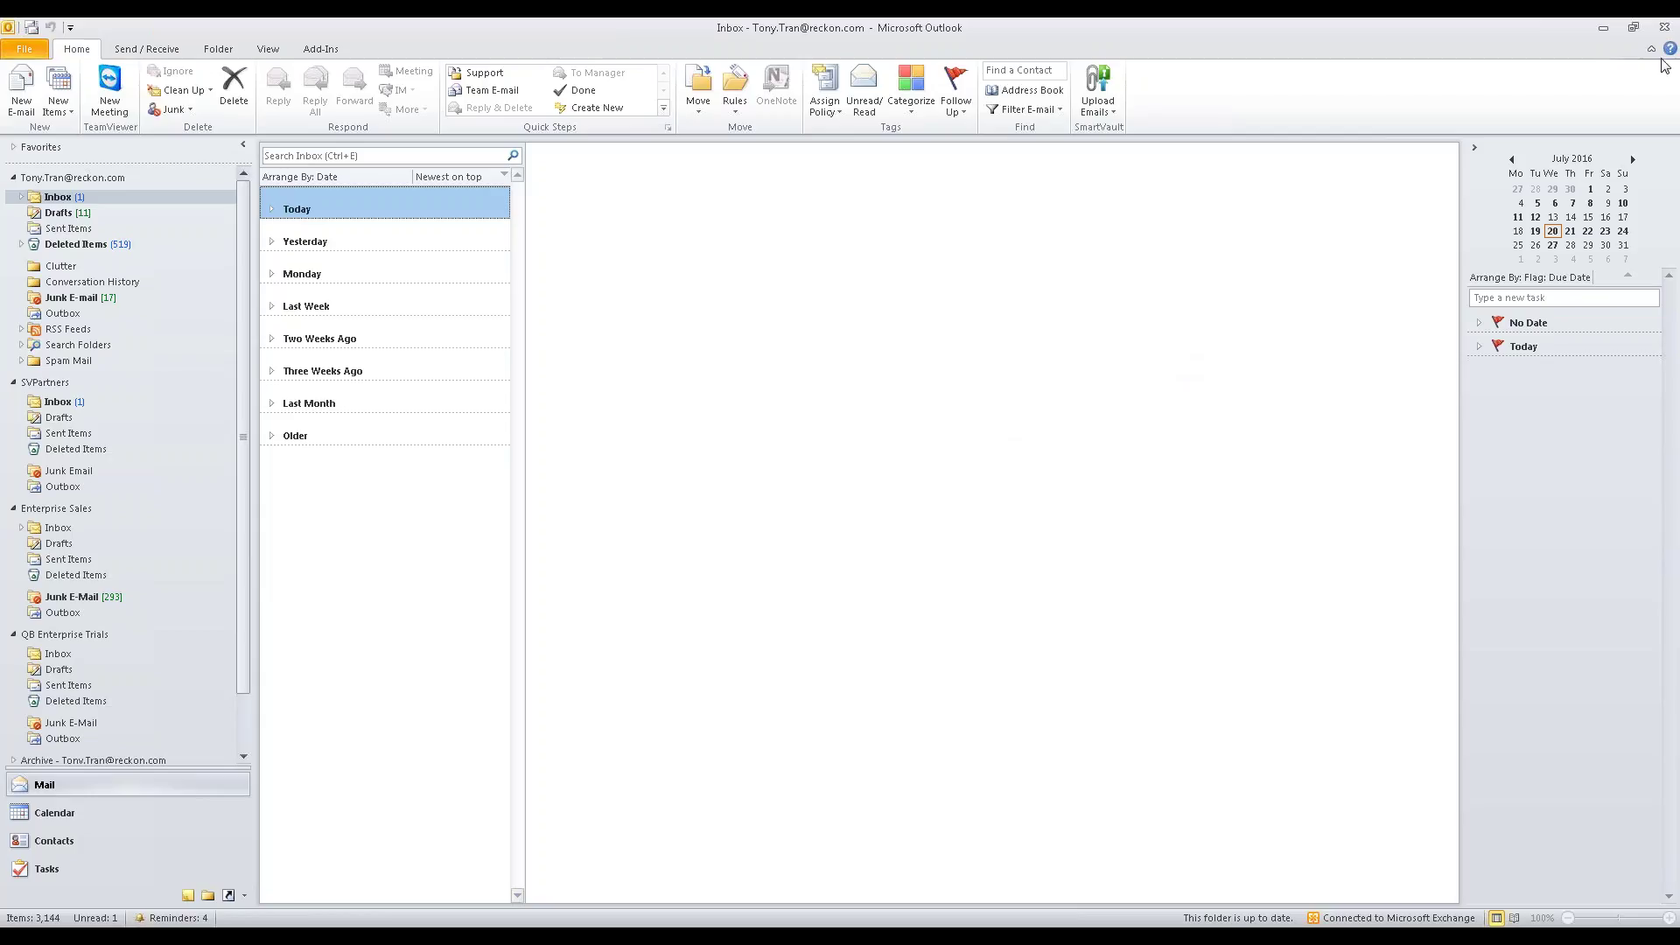
click(1601, 29)
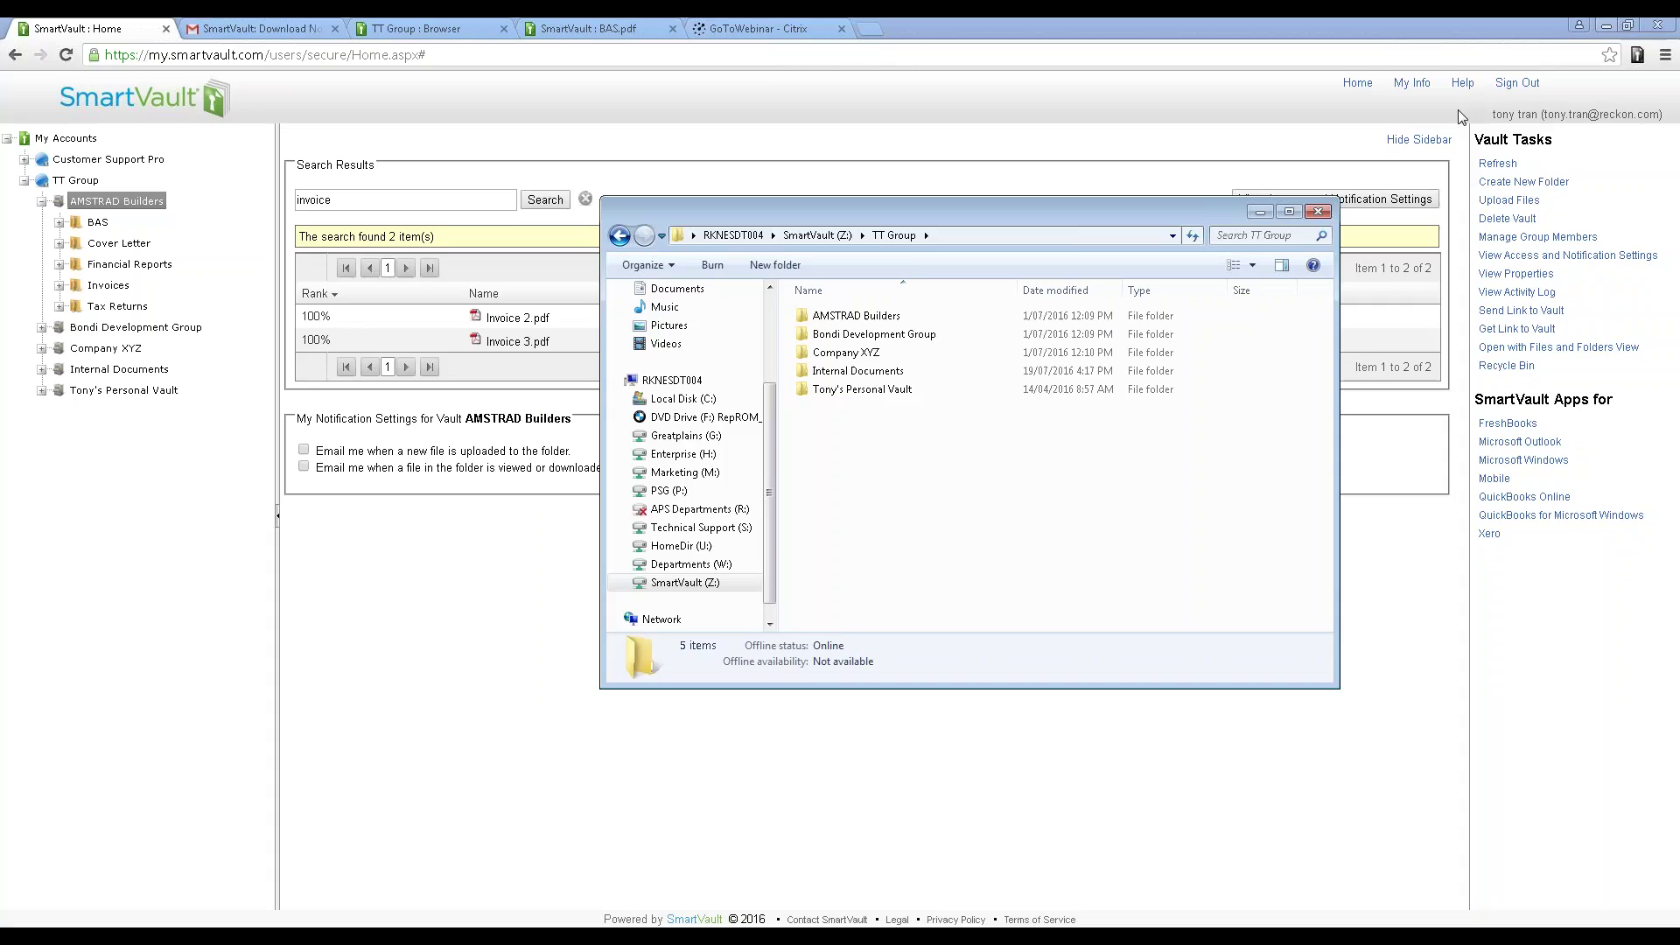
Launch Reckon Accounts Enterprise 2016 and log in to Cougar Enterprises as Admin with the account password.
click(22, 937)
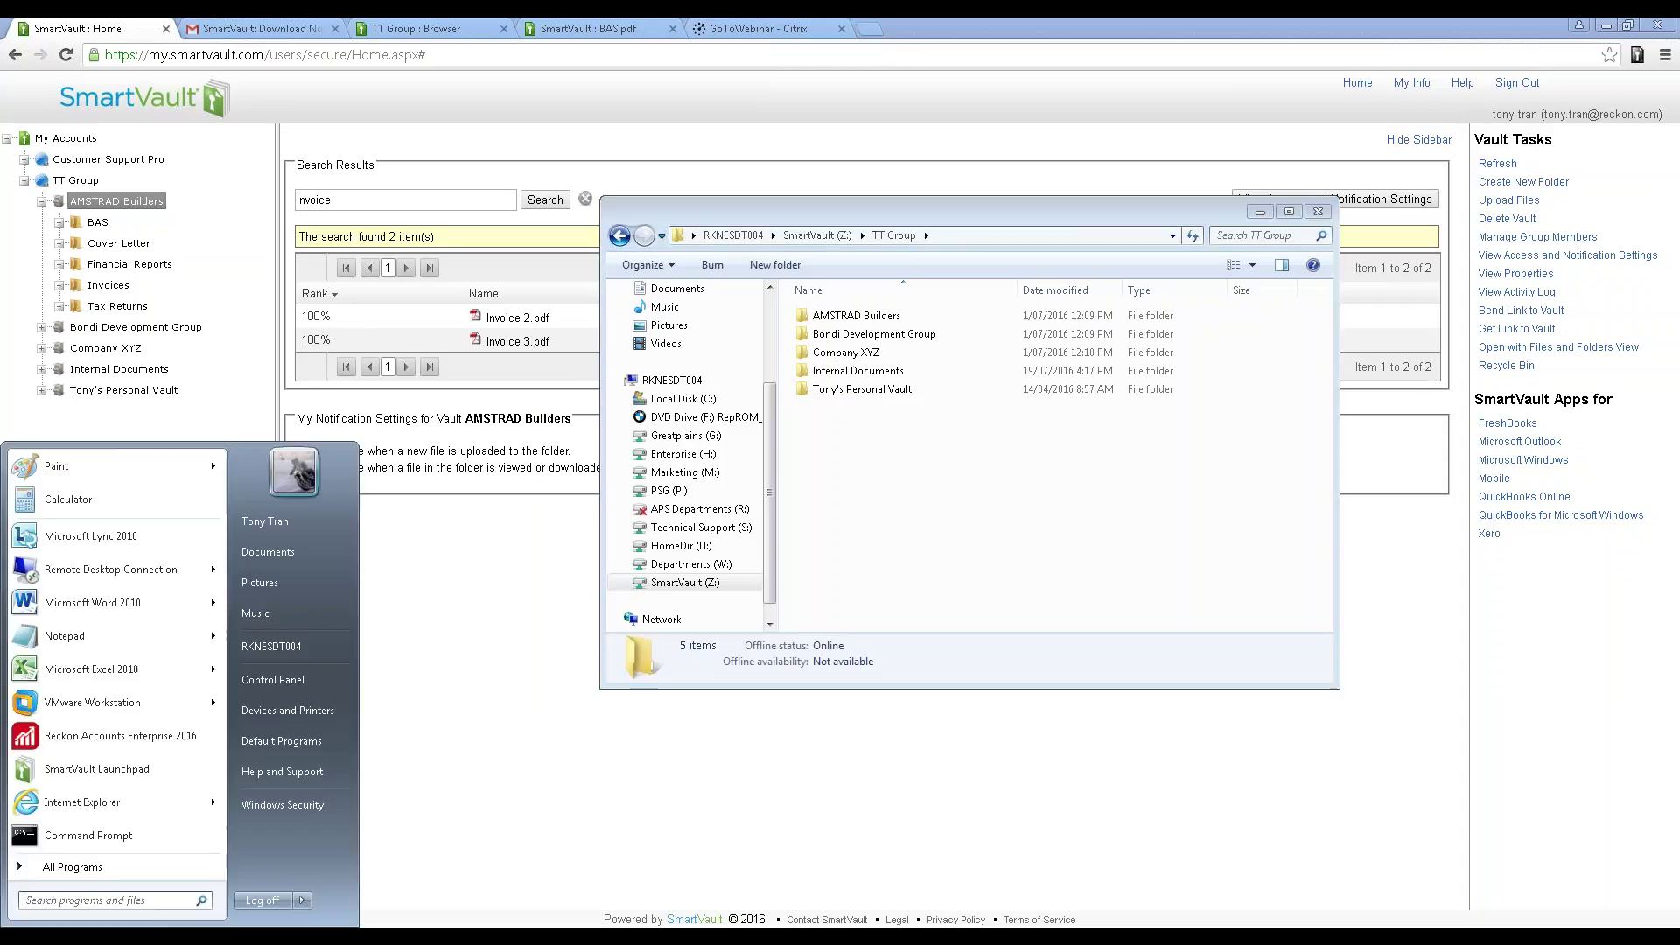
click(105, 735)
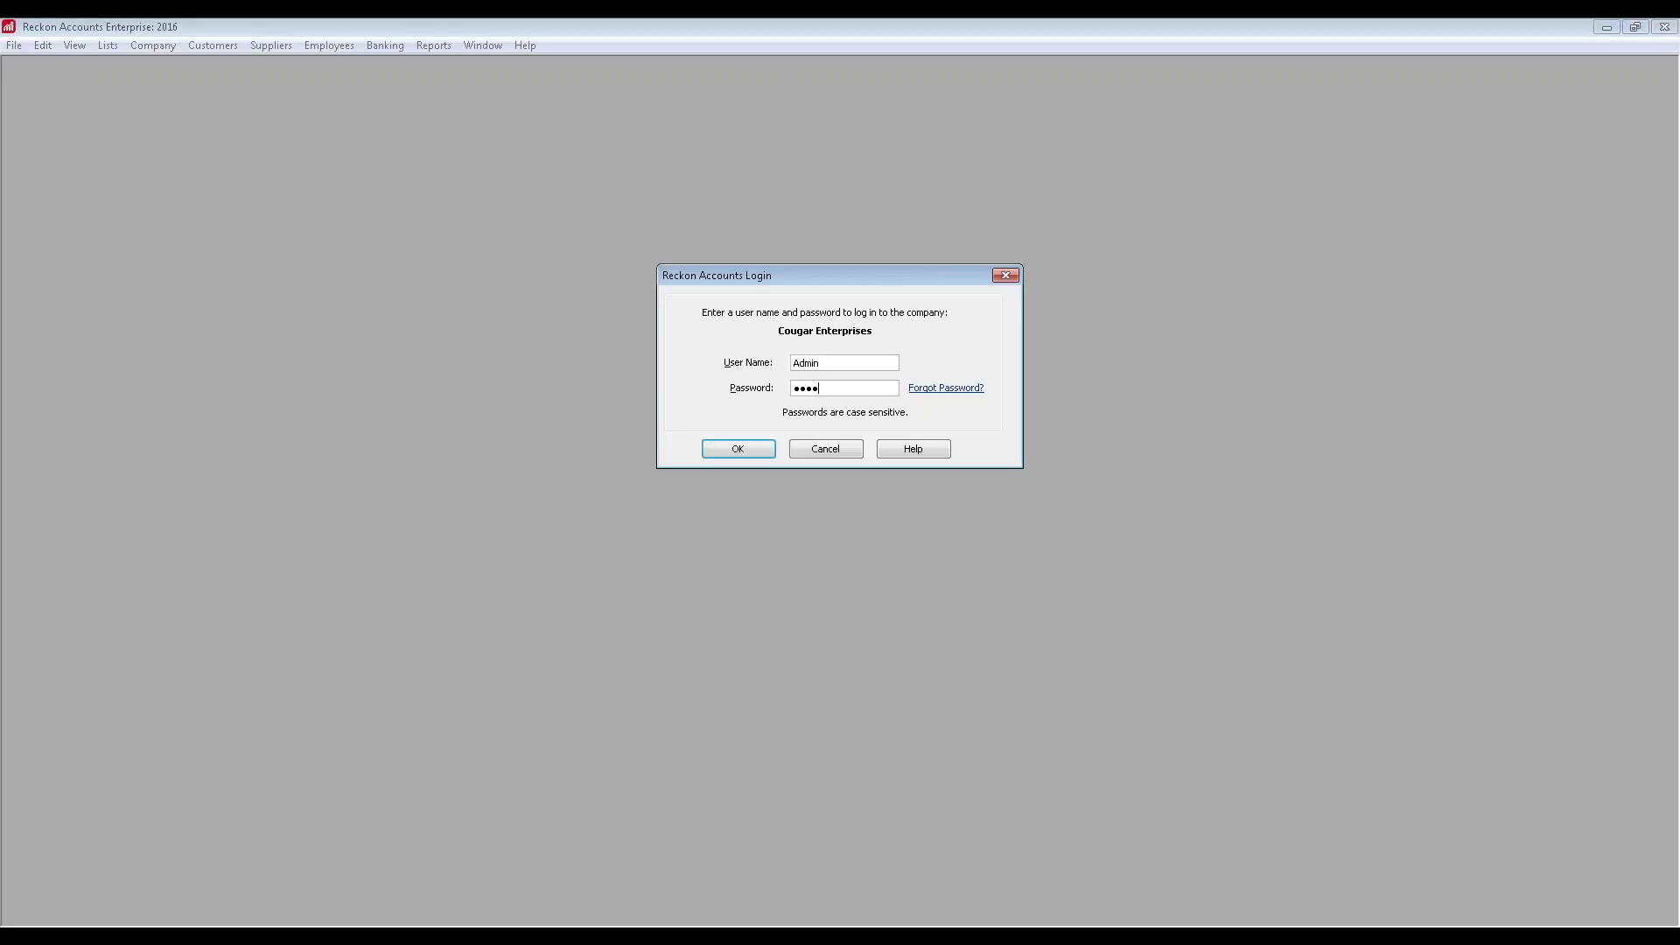
key(Return)
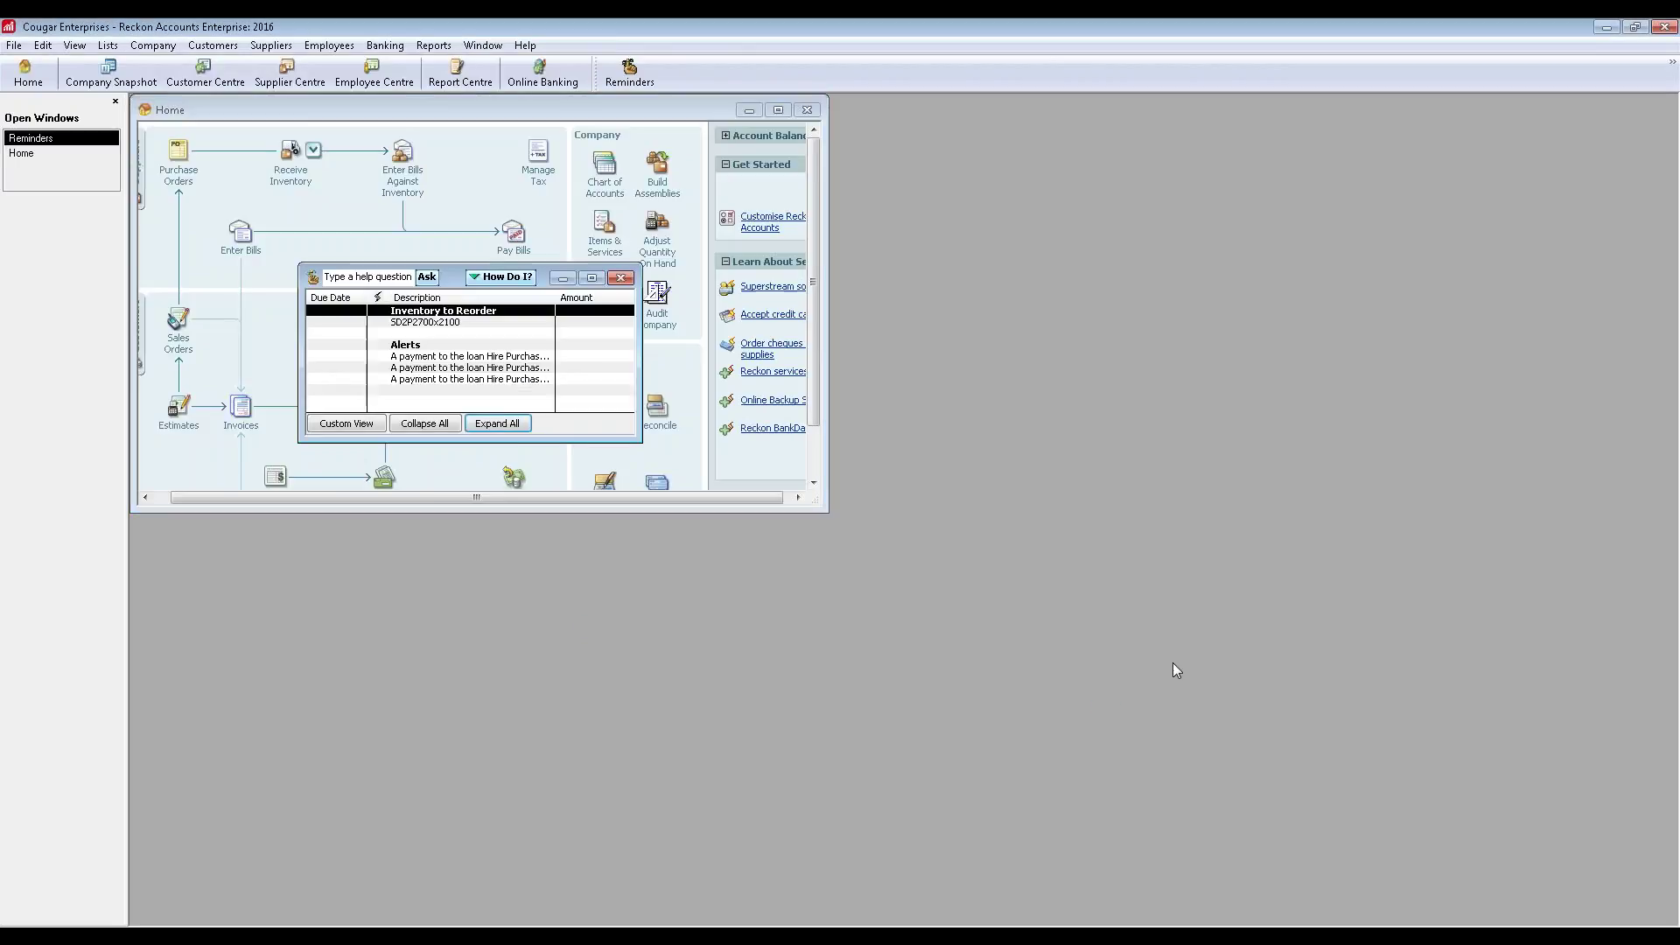
Close the Reminders window and maximise the Home window.
click(621, 277)
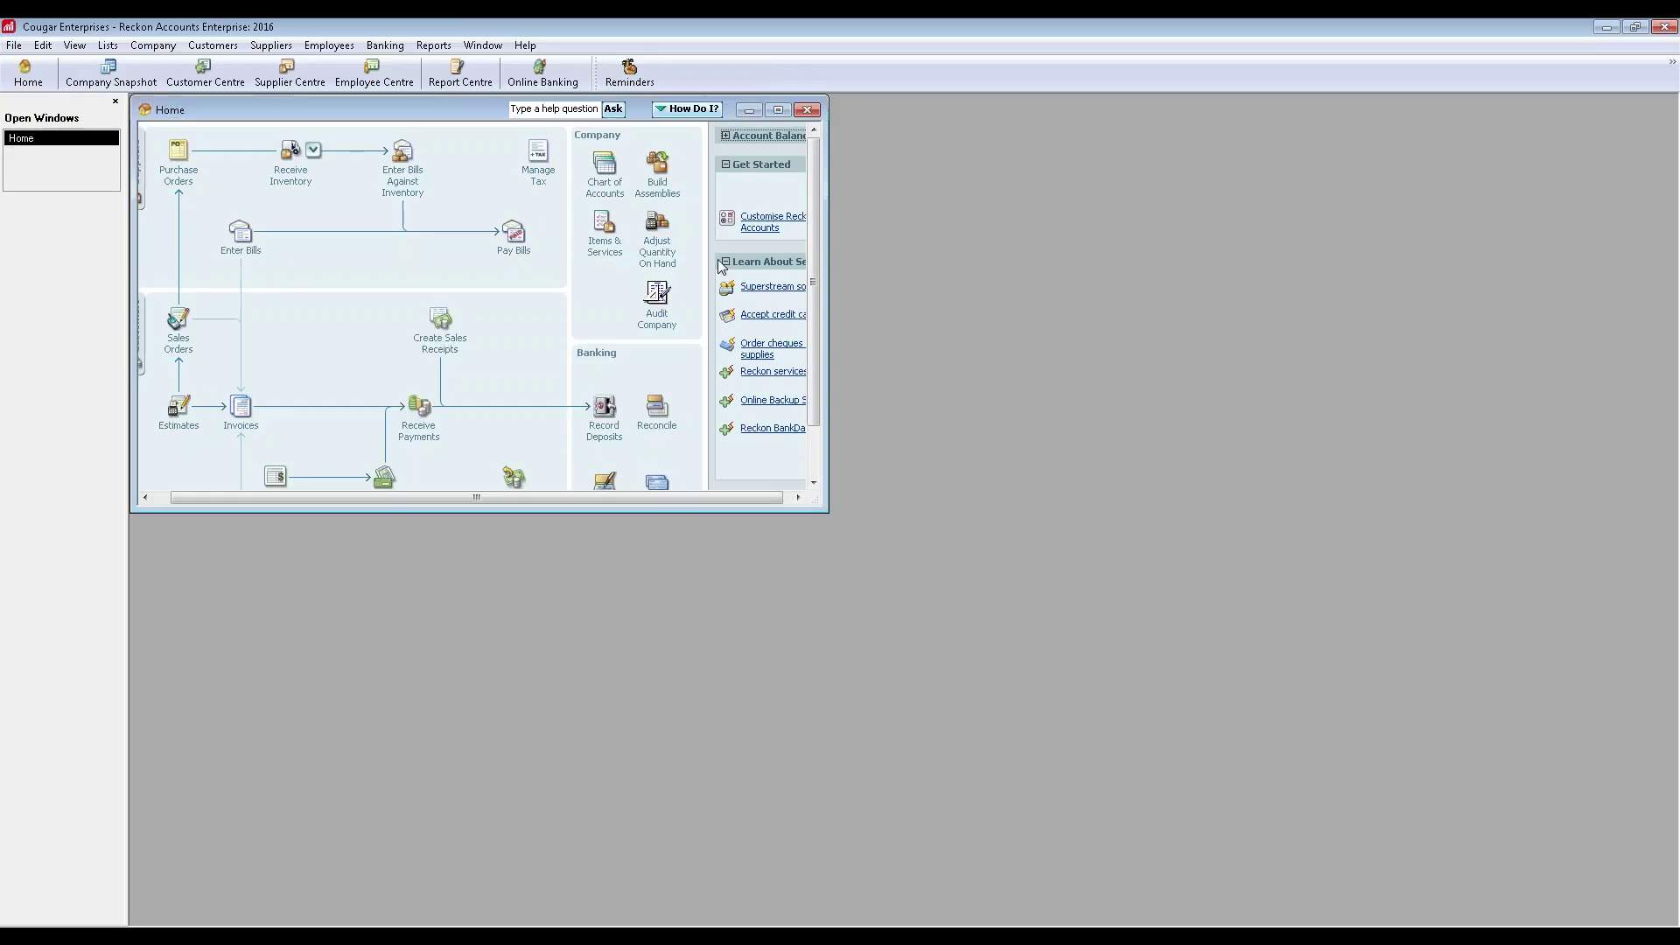
click(776, 110)
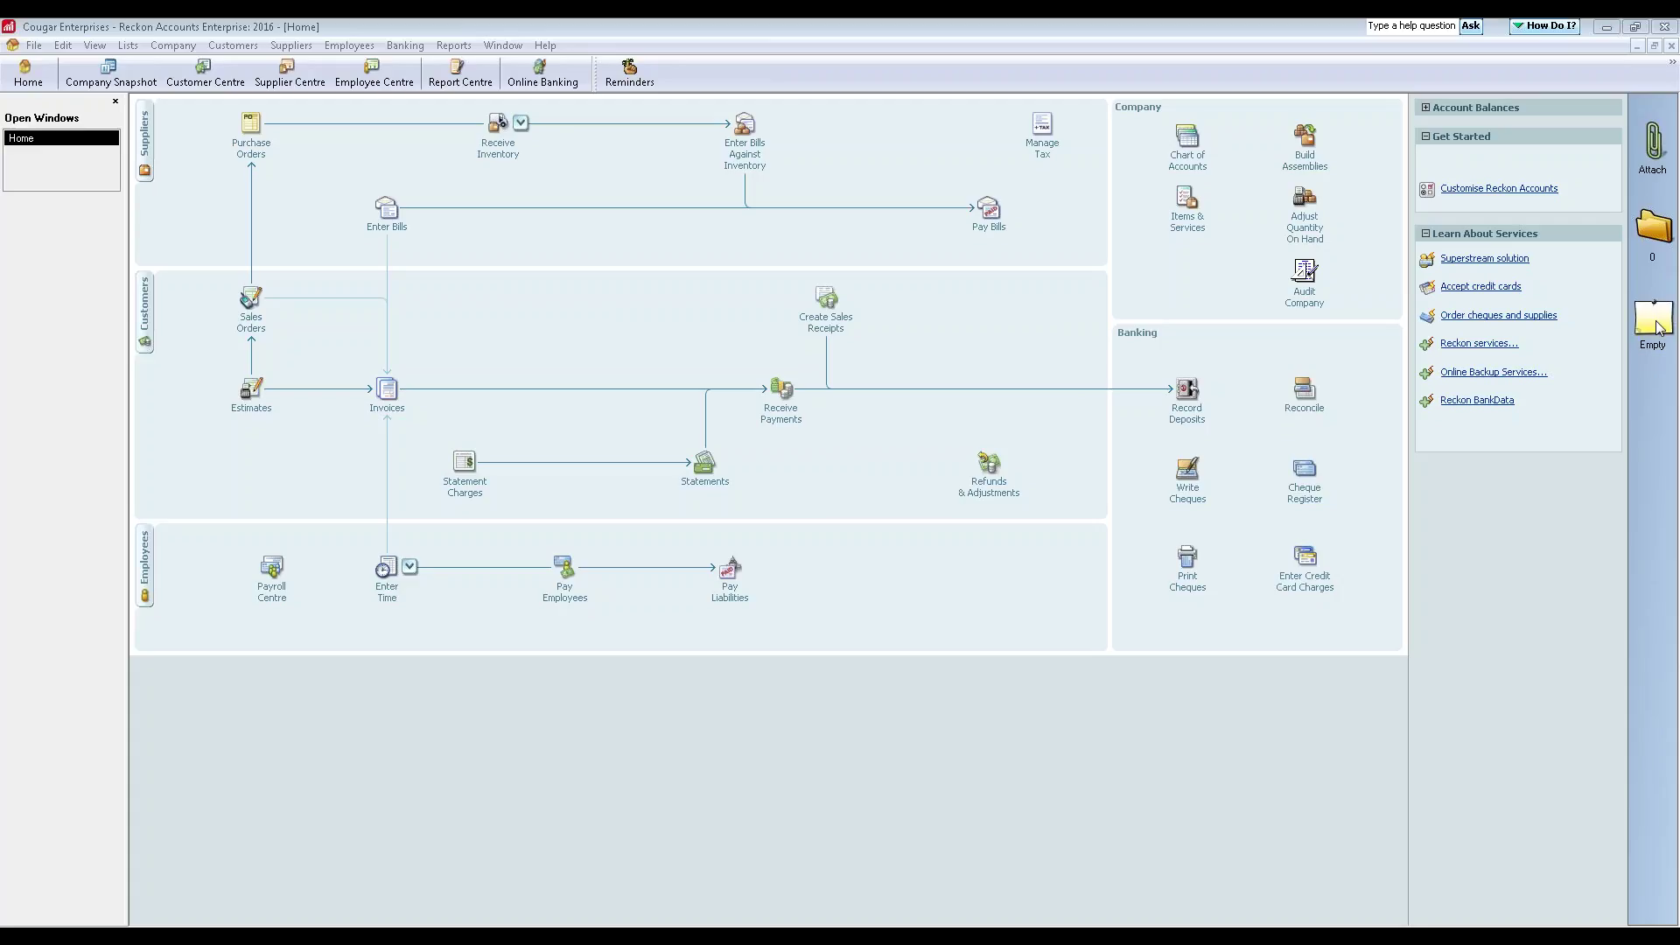
View SmartVault's document attachment options for Home, including local file browsing, cancel without attaching anything, and switch back to the SmartVault website.
click(1653, 151)
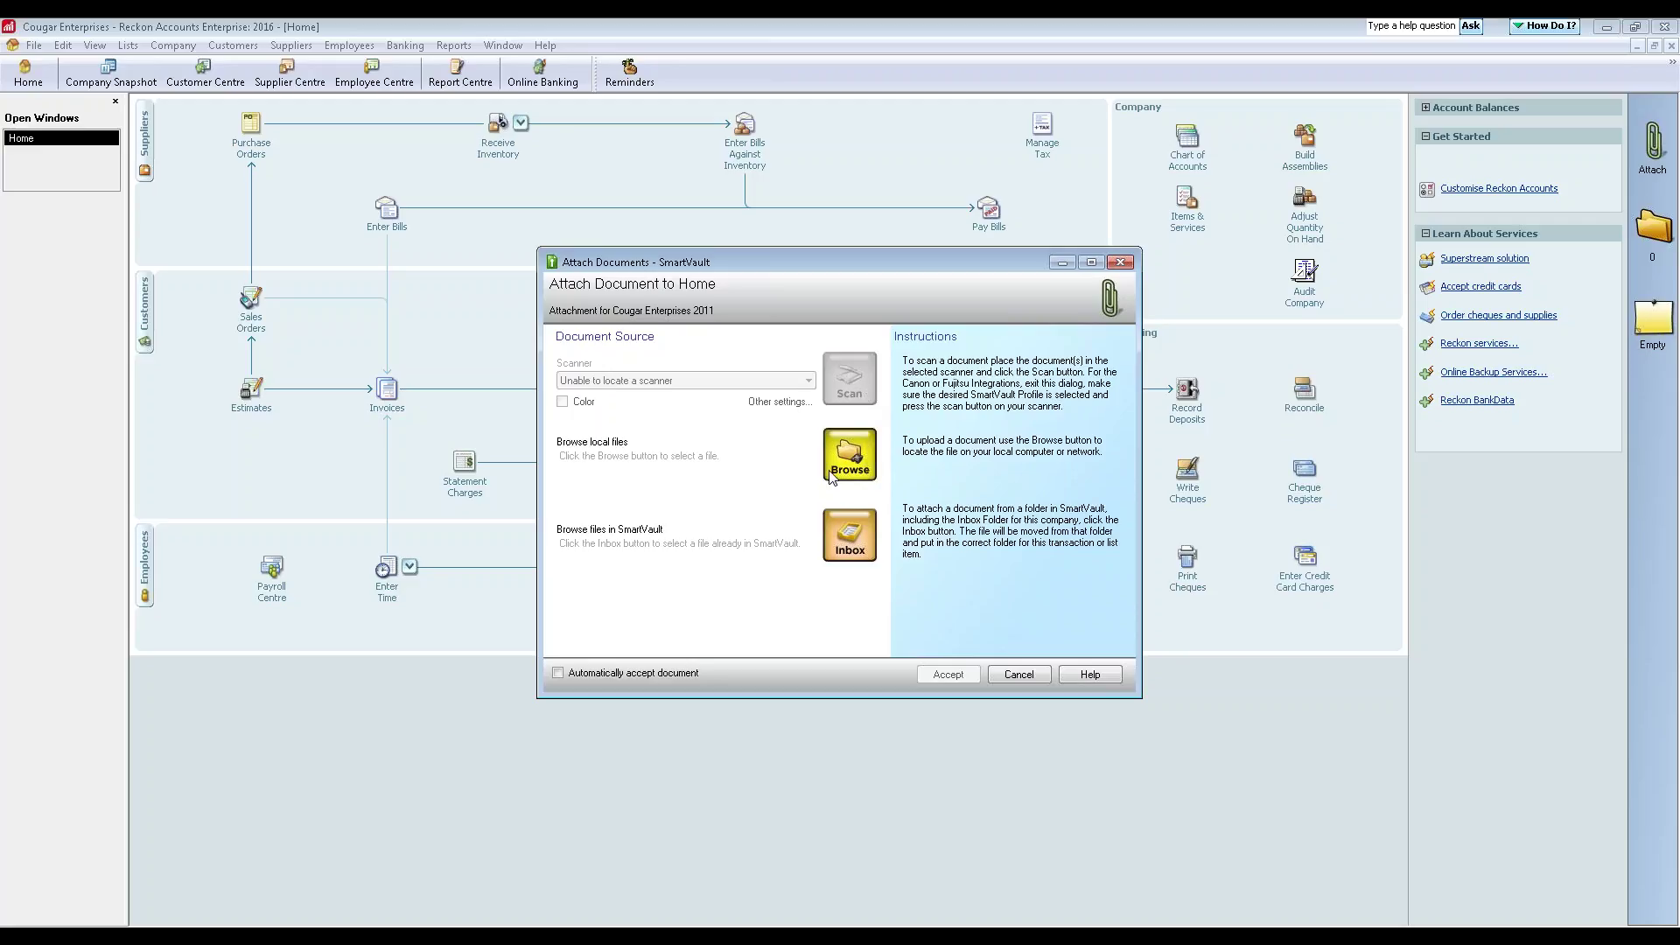
click(751, 484)
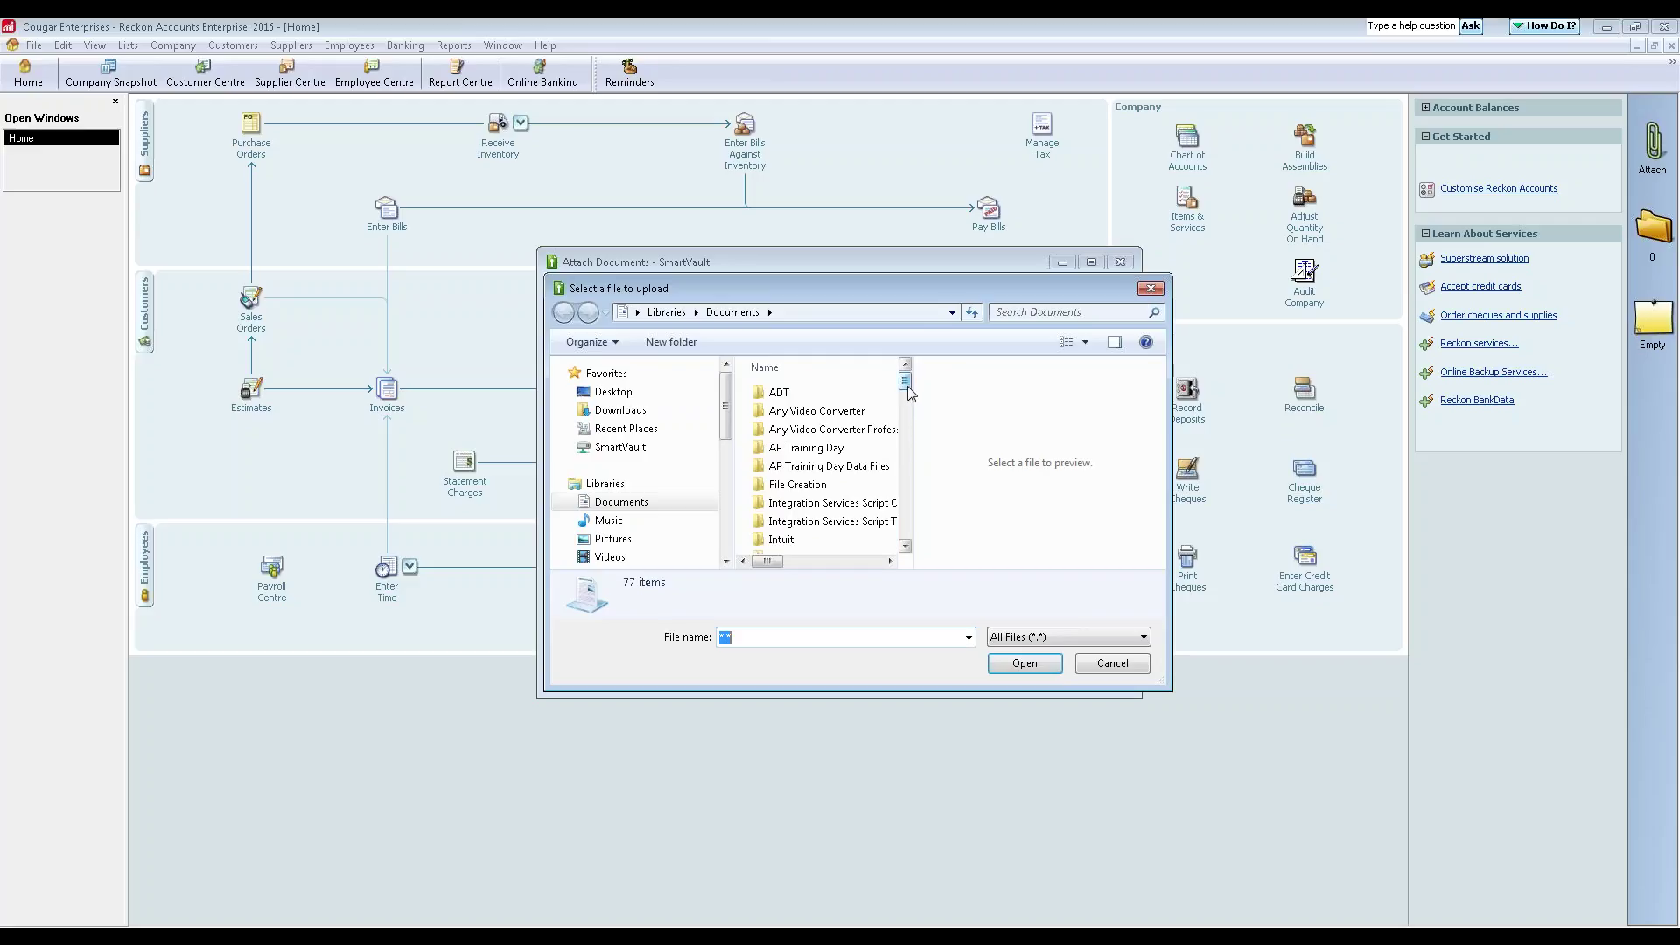
click(1092, 663)
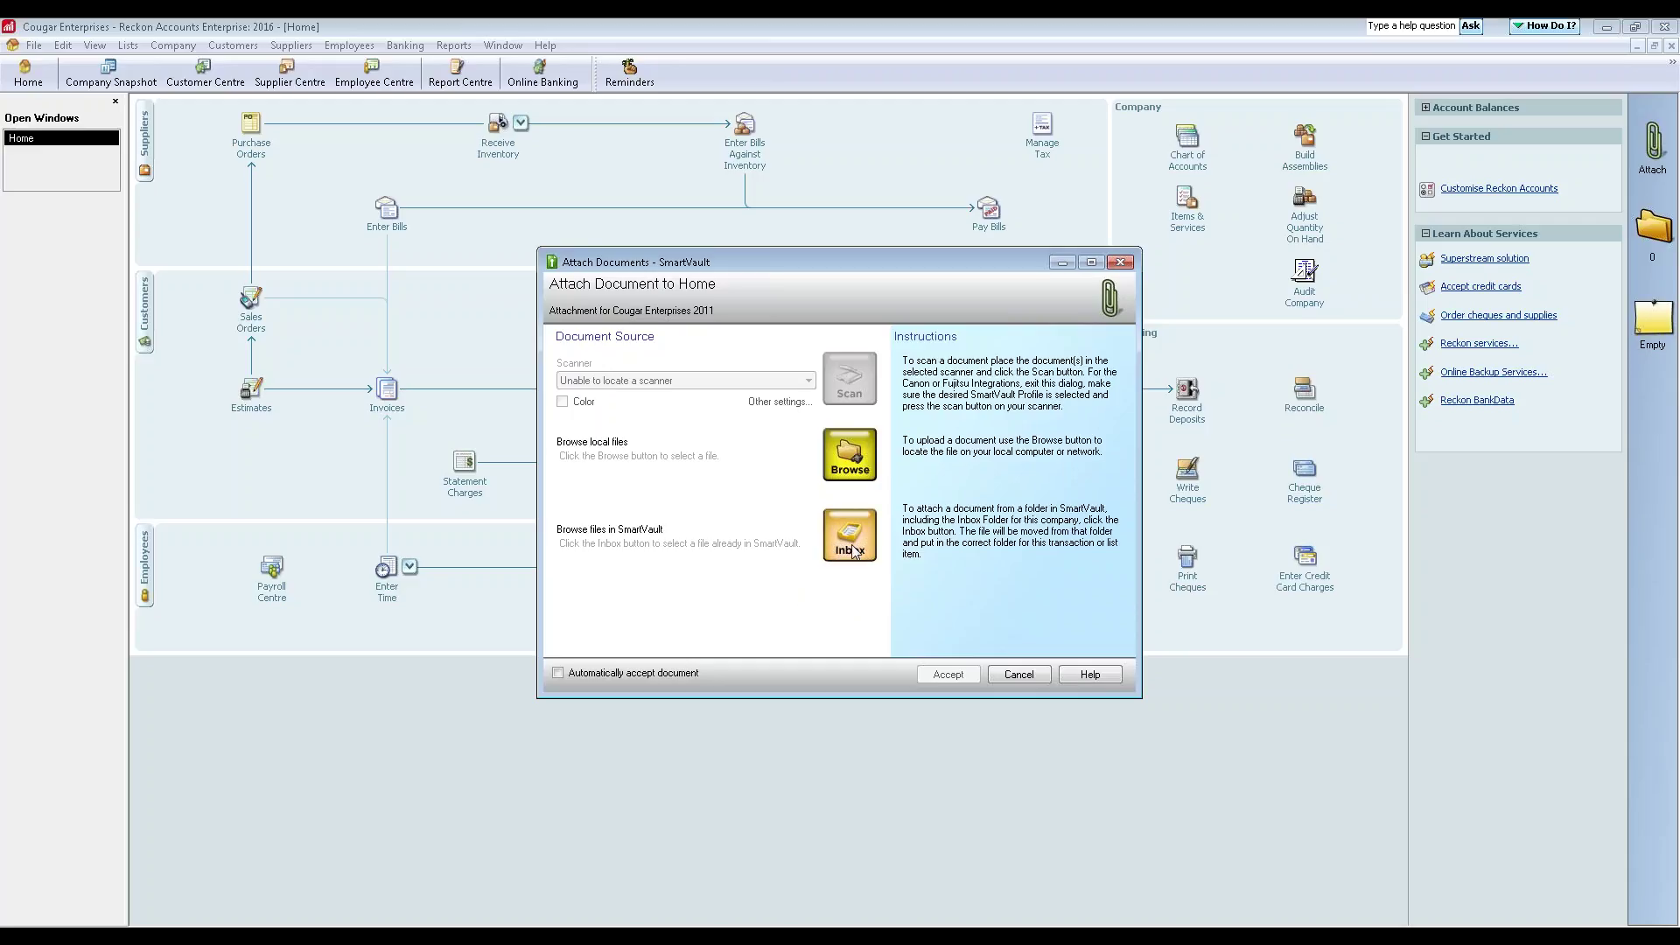
click(1020, 674)
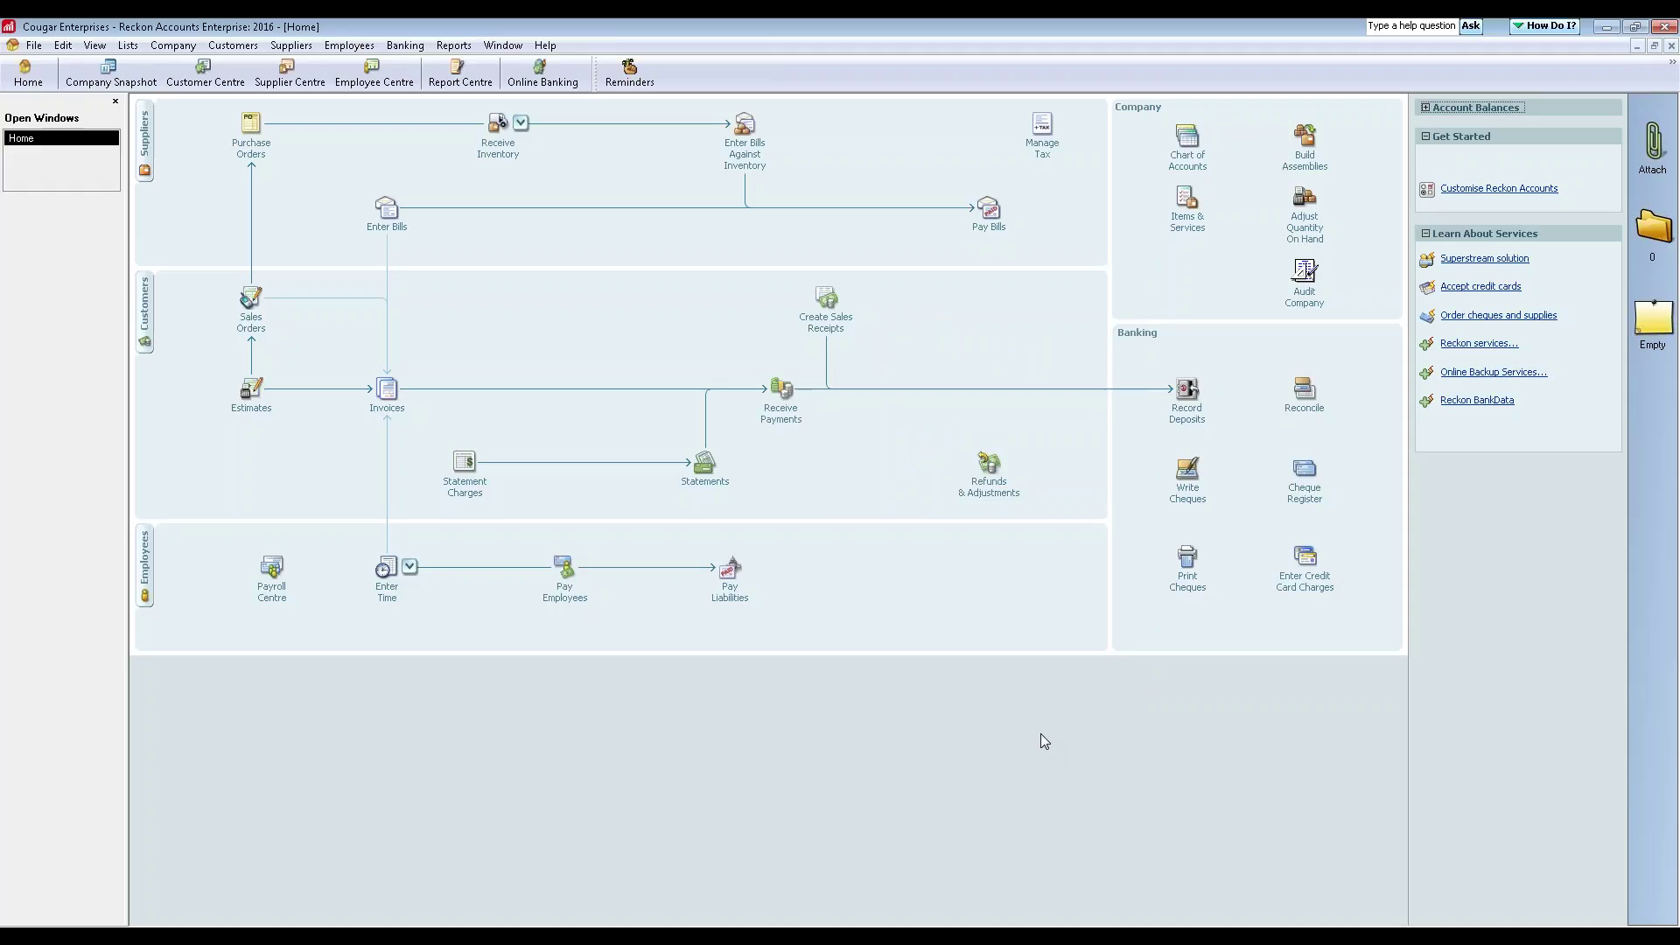
key(alt+Tab)
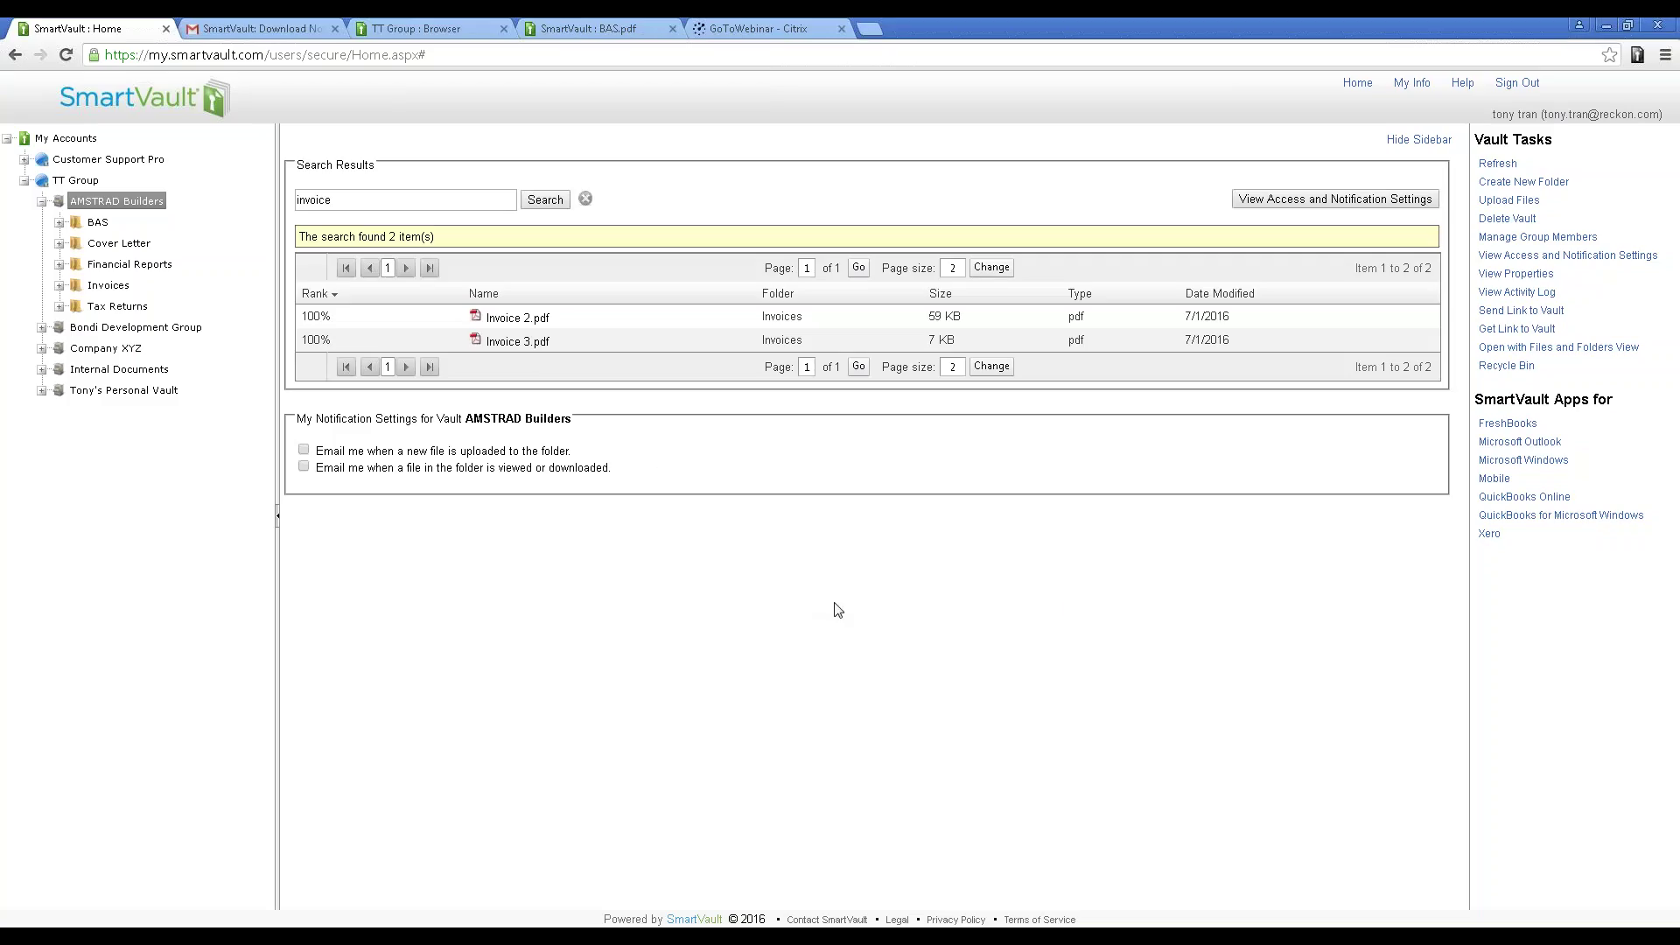